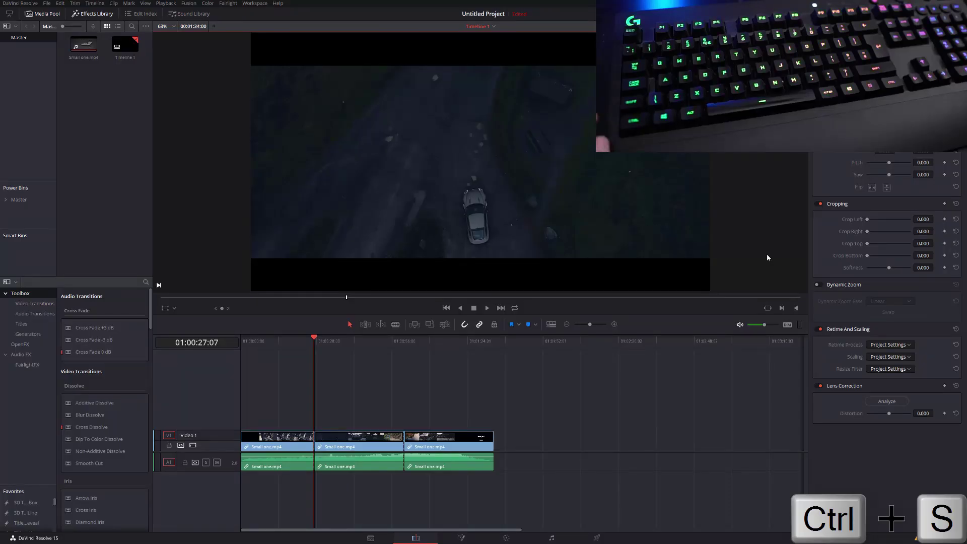
pyautogui.hotkey('ctrl', 's')
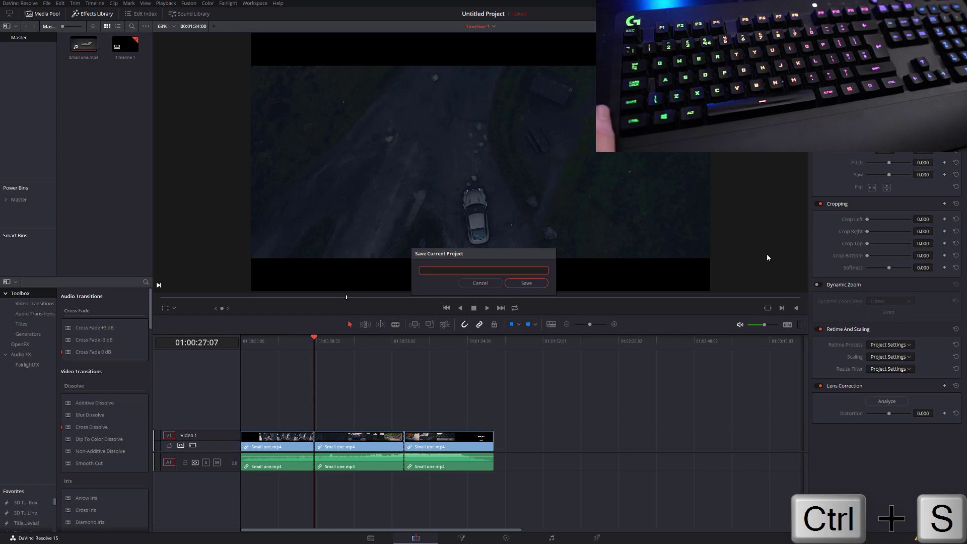
pyautogui.press('Escape')
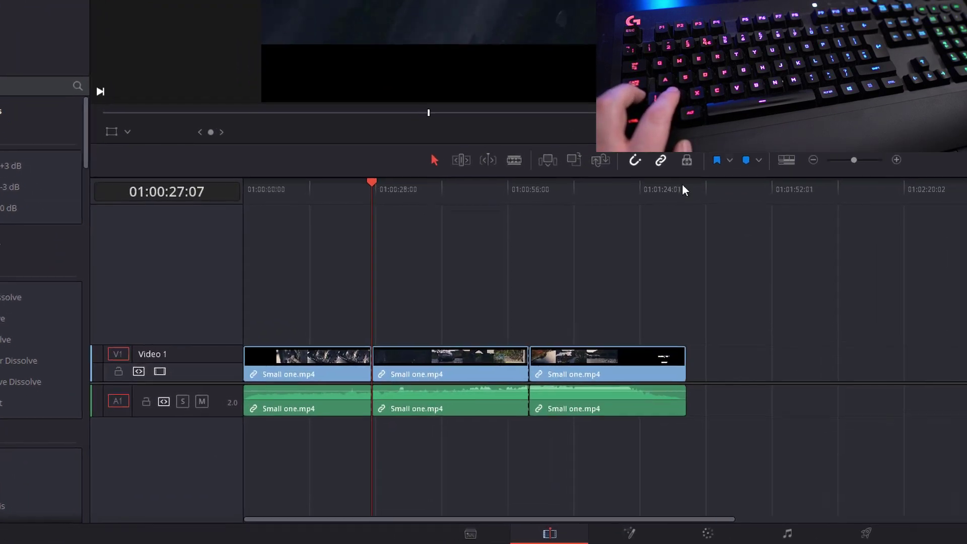
pyautogui.hotkey('ctrl', 'z')
# - Scrub to 01:01:06:06 and undo both blade cuts with Ctrl+Z twice
pyautogui.moveTo(381, 195); pyautogui.dragTo(561, 183)
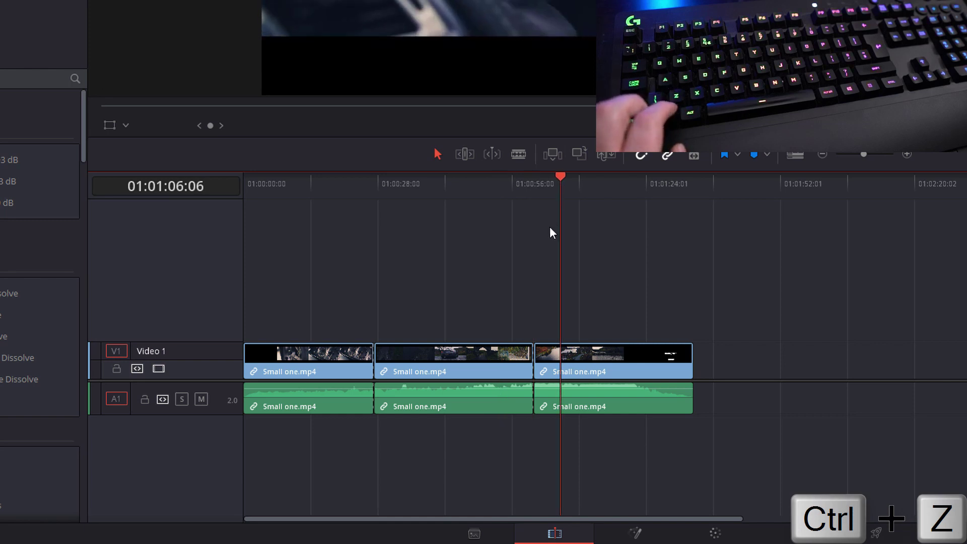
pyautogui.hotkey('ctrl', 'z')
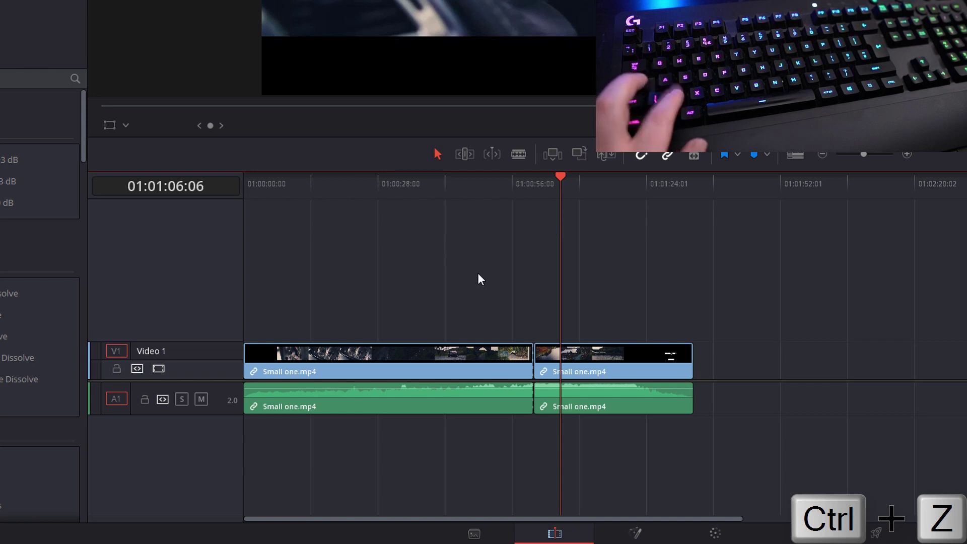
pyautogui.hotkey('ctrl', 'z')
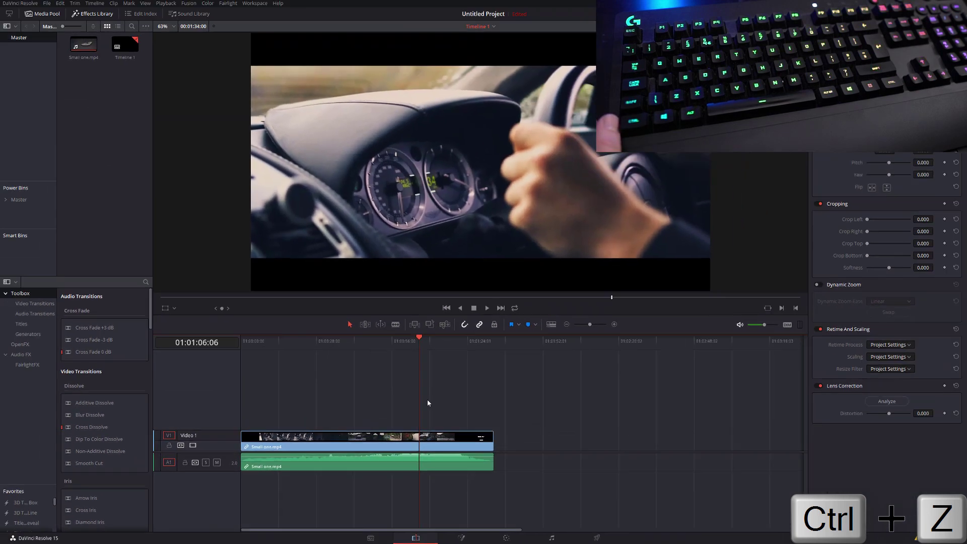
# - Play and stop the timeline twice from 01:00:35:03 using Space
pyautogui.click(418, 187)
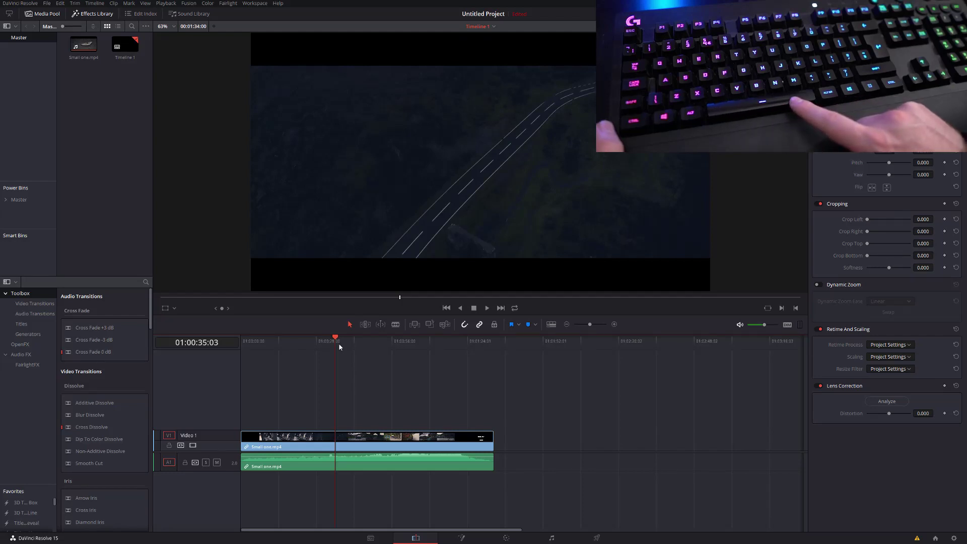
pyautogui.press('space')
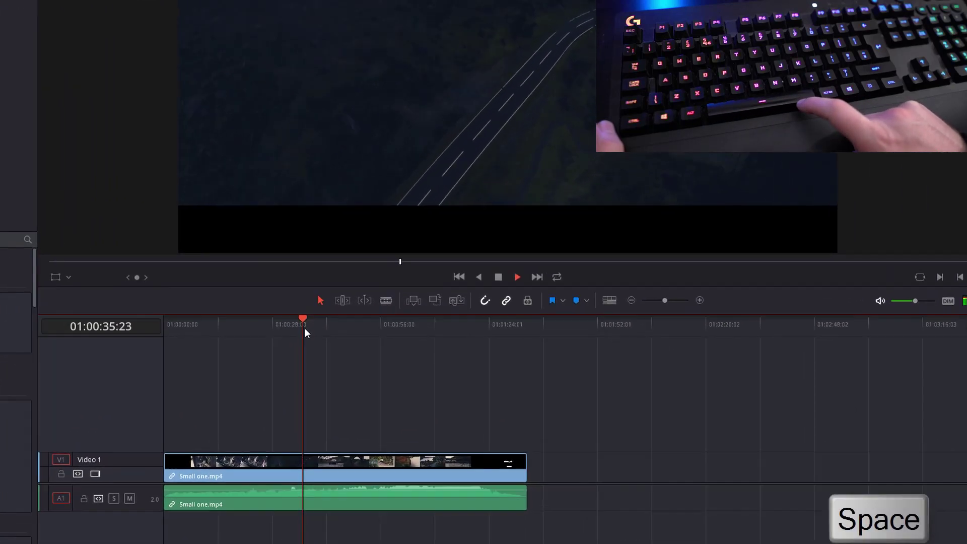
pyautogui.press('space')
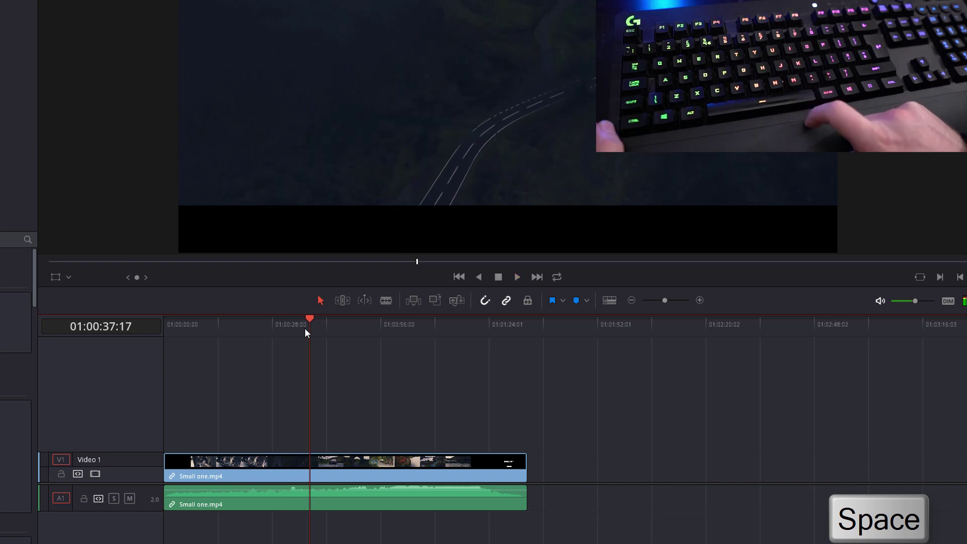
pyautogui.press('space')
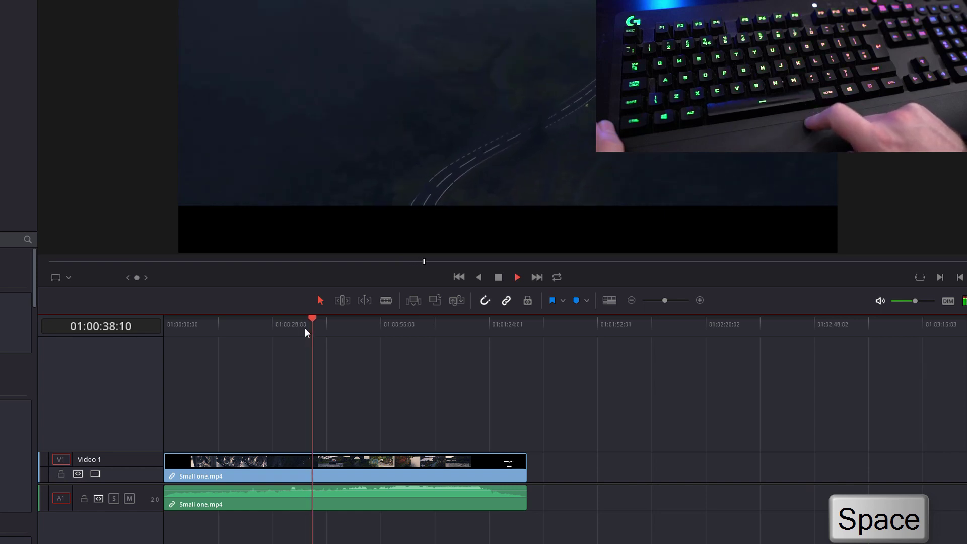
pyautogui.press('space')
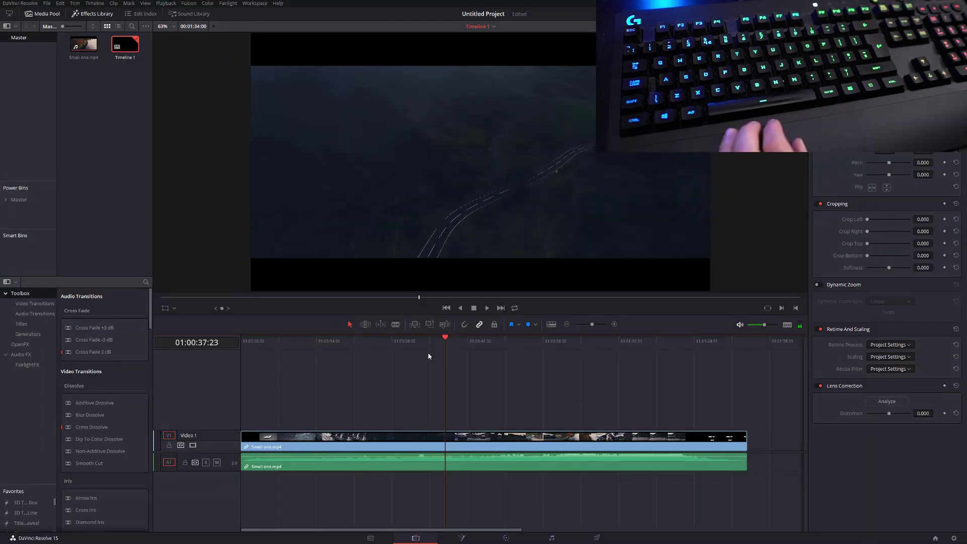
# - Enable Stop and Go To Last Position with Alt+K and test it during playback
pyautogui.hotkey('alt', 'k')
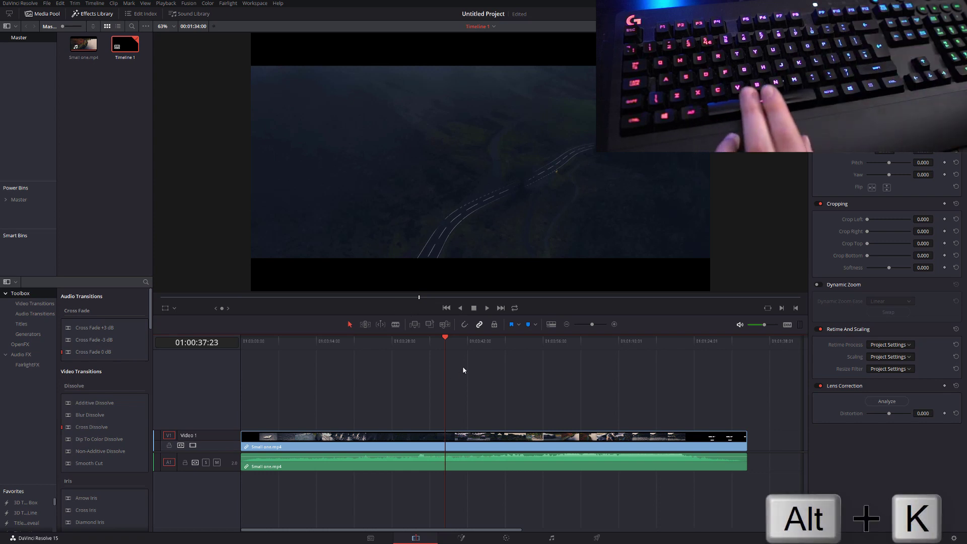
pyautogui.press('space')
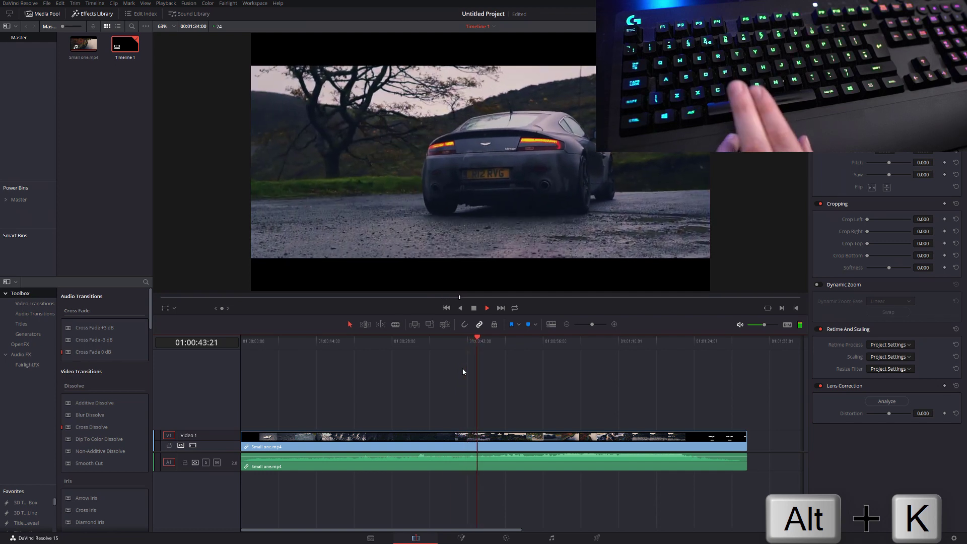
pyautogui.hotkey('alt', 'k')
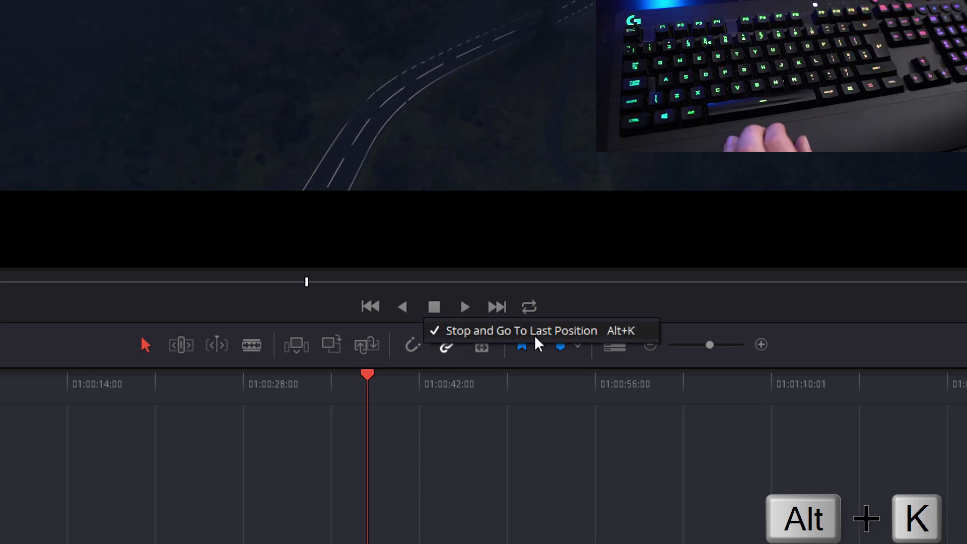
pyautogui.click(408, 496)
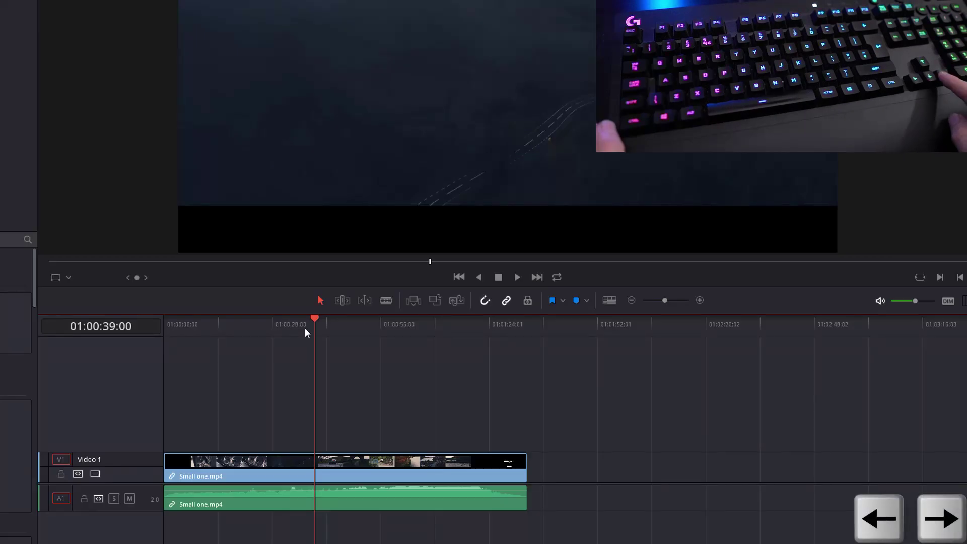
# - Step the playhead frame by frame with the arrow keys, then jump one second each way with Shift+arrows
pyautogui.press('Right')
pyautogui.press('Right')
pyautogui.press('Right')
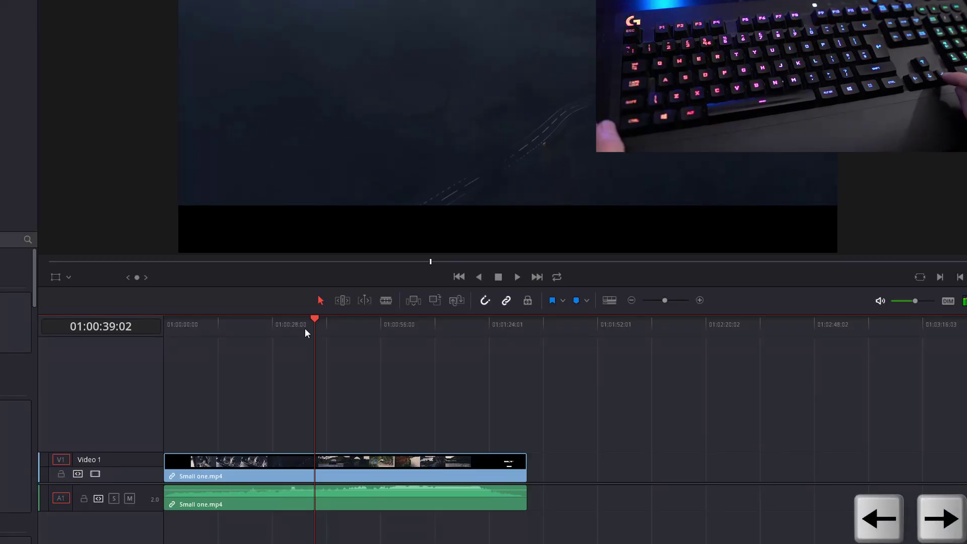
pyautogui.press('Right')
pyautogui.press('Right')
pyautogui.press('Right')
pyautogui.press('Right')
pyautogui.press('Right')
pyautogui.press('Right')
pyautogui.press('Right')
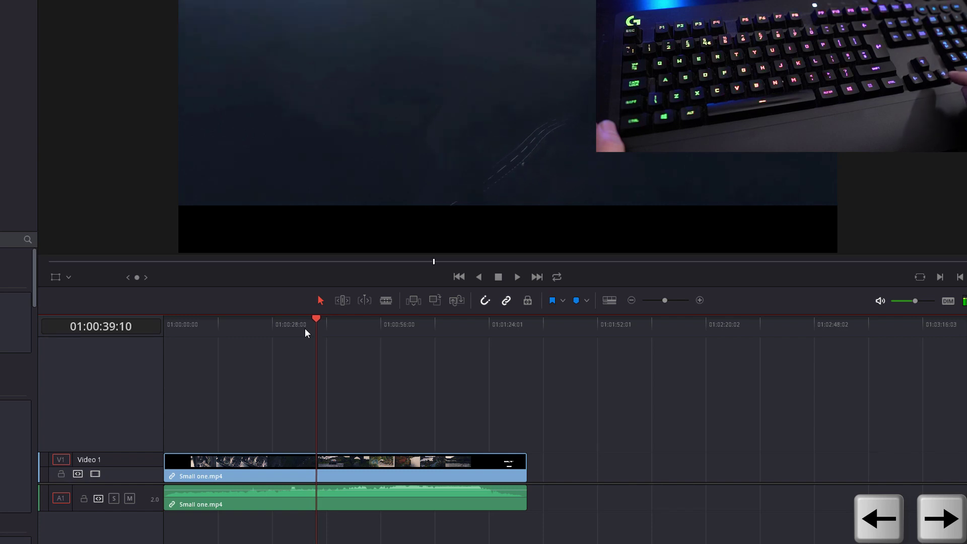
pyautogui.press('Left')
pyautogui.press('Left')
pyautogui.press('Left')
pyautogui.press('Left')
pyautogui.press('Left')
pyautogui.press('Left')
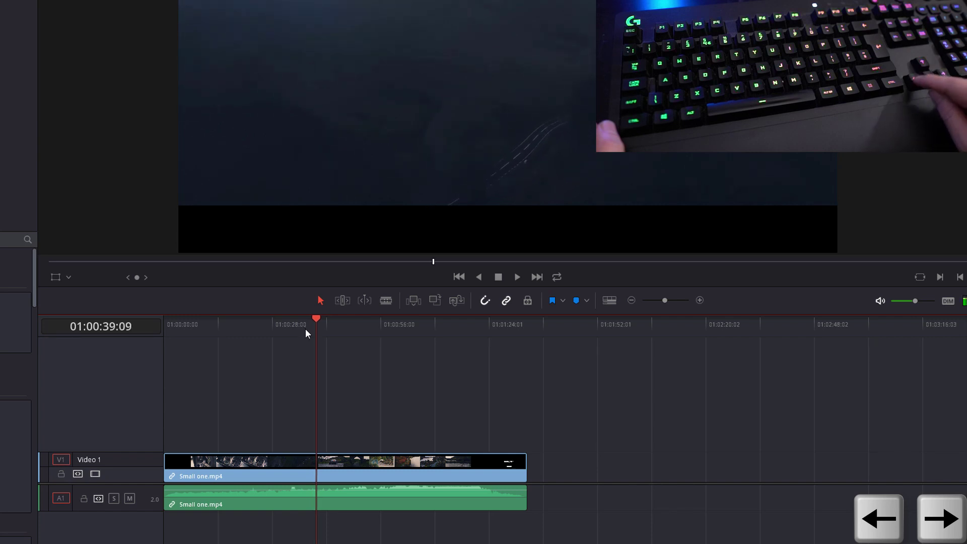
pyautogui.press('Left')
pyautogui.press('Left')
pyautogui.press('Left')
pyautogui.press('Left')
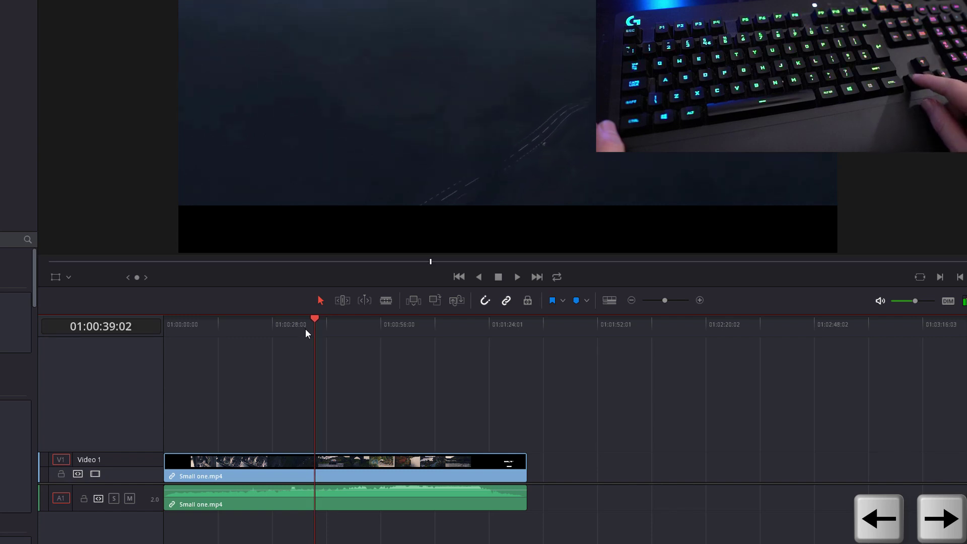
pyautogui.press('Right')
pyautogui.press('Right')
pyautogui.press('Right')
pyautogui.press('Right')
pyautogui.press('Right')
pyautogui.press('Right')
pyautogui.press('Right')
pyautogui.press('Right')
pyautogui.press('Right')
pyautogui.press('Right')
pyautogui.press('Right')
pyautogui.press('Right')
pyautogui.press('Right')
pyautogui.press('Right')
pyautogui.press('Right')
pyautogui.press('Right')
pyautogui.press('Right')
pyautogui.press('Right')
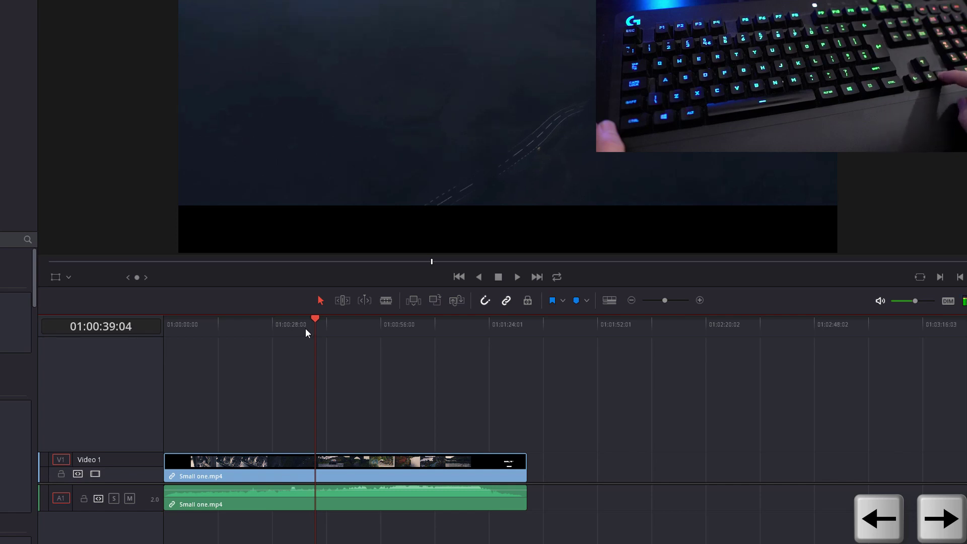
pyautogui.press('Right')
pyautogui.press('Right')
pyautogui.press('Right')
pyautogui.press('Right')
pyautogui.press('Right')
pyautogui.press('Right')
pyautogui.press('Right')
pyautogui.press('Right')
pyautogui.press('Right')
pyautogui.press('Right')
pyautogui.press('Right')
pyautogui.press('Right')
pyautogui.press('Right')
pyautogui.press('Right')
pyautogui.press('Right')
pyautogui.press('Right')
pyautogui.press('Right')
pyautogui.press('Right')
pyautogui.press('Right')
pyautogui.press('Right')
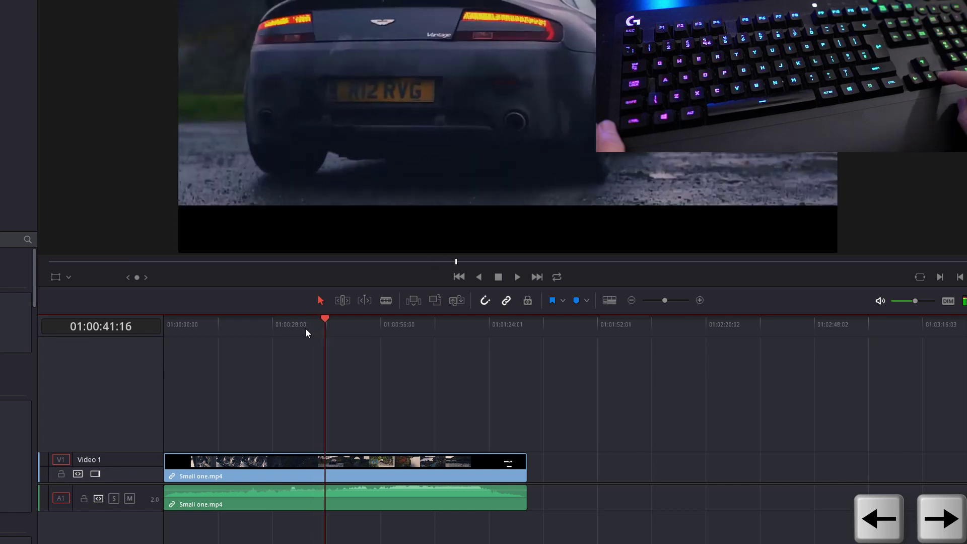
pyautogui.press('Right')
pyautogui.press('Right')
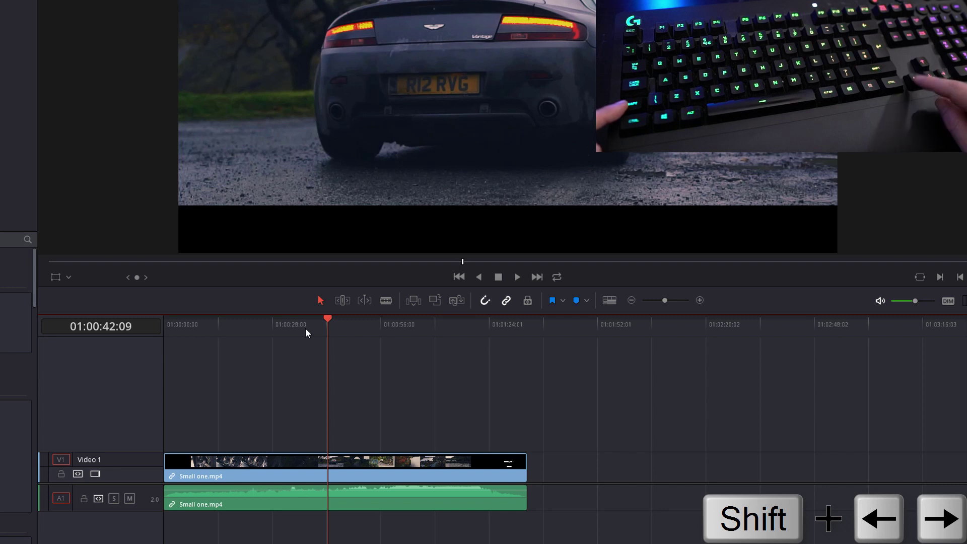
pyautogui.hotkey('shift', 'Left')
pyautogui.hotkey('shift', 'Left')
pyautogui.hotkey('shift', 'Left')
pyautogui.hotkey('shift', 'Left')
pyautogui.hotkey('shift', 'Left')
pyautogui.hotkey('shift', 'Left')
pyautogui.hotkey('shift', 'Right')
pyautogui.hotkey('shift', 'Right')
pyautogui.hotkey('shift', 'Right')
pyautogui.hotkey('shift', 'Right')
pyautogui.hotkey('shift', 'Right')
pyautogui.hotkey('shift', 'Right')
pyautogui.hotkey('shift', 'Right')
pyautogui.hotkey('shift', 'Right')
pyautogui.hotkey('shift', 'Right')
pyautogui.hotkey('shift', 'Right')
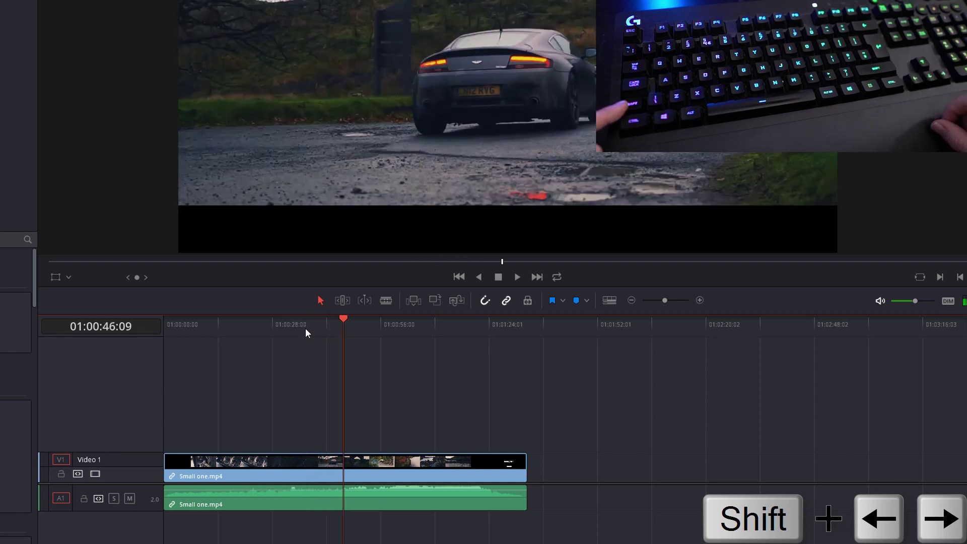
# - Blade Small one.mp4 with Ctrl+B near 01:00:57 and at 01:00:39:05
pyautogui.moveTo(352, 326); pyautogui.dragTo(387, 325)
pyautogui.hotkey('ctrl', 'b')
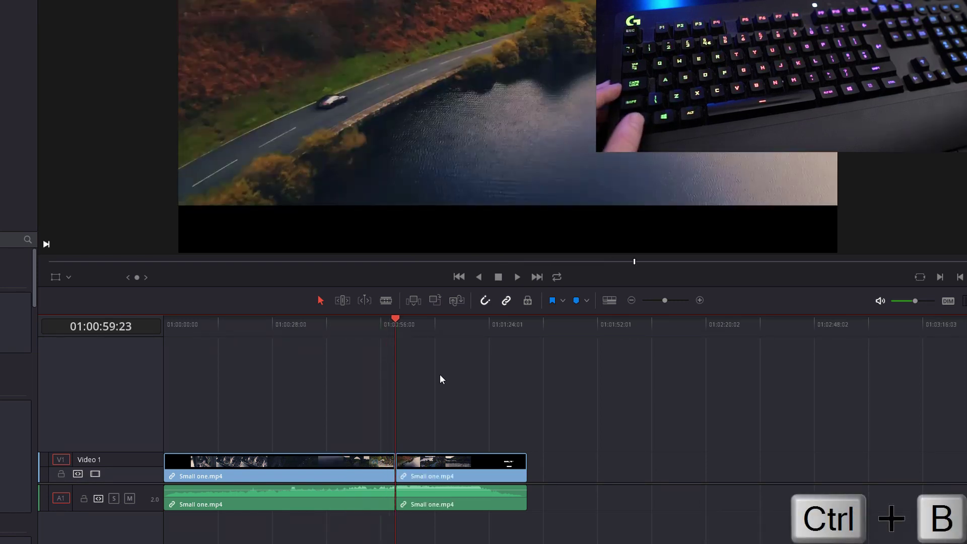
pyautogui.moveTo(206, 326); pyautogui.dragTo(316, 331)
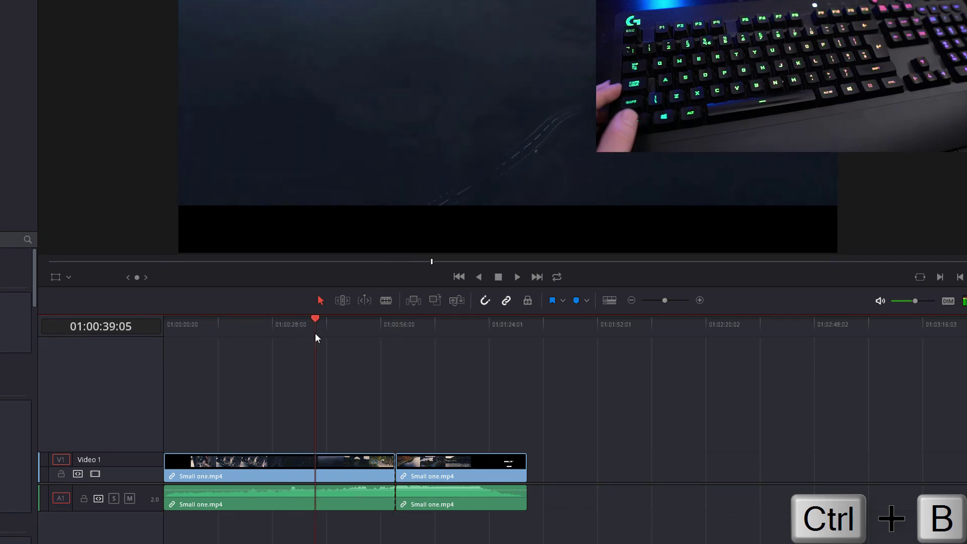
pyautogui.hotkey('ctrl', 'b')
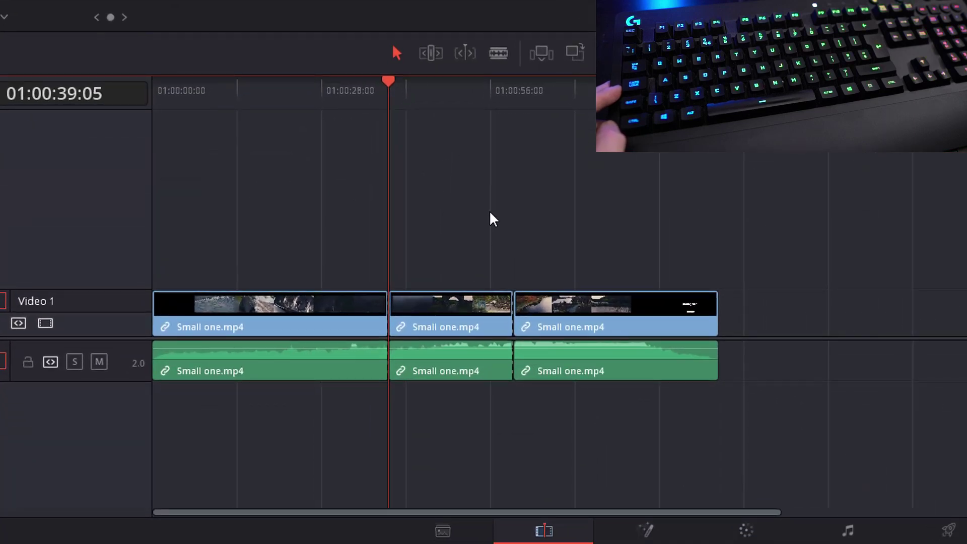
# - Delete the middle clip leaving a gap, undo, then ripple-delete it with Delete
pyautogui.click(433, 321)
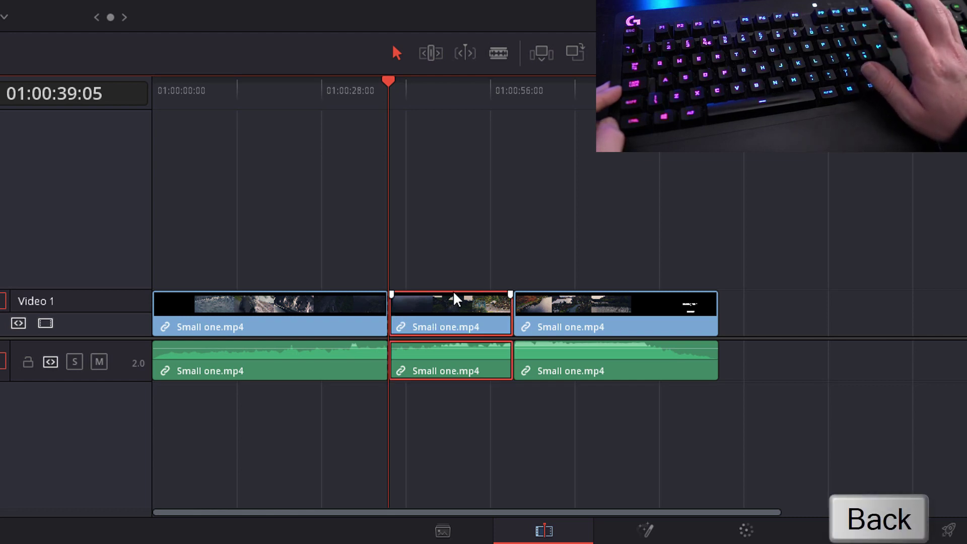
pyautogui.press('BackSpace')
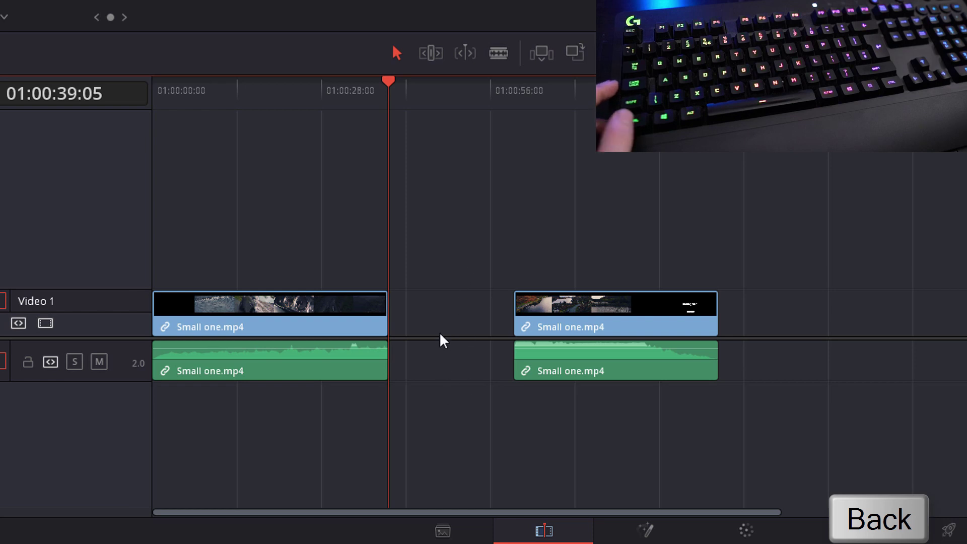
pyautogui.hotkey('ctrl', 'z')
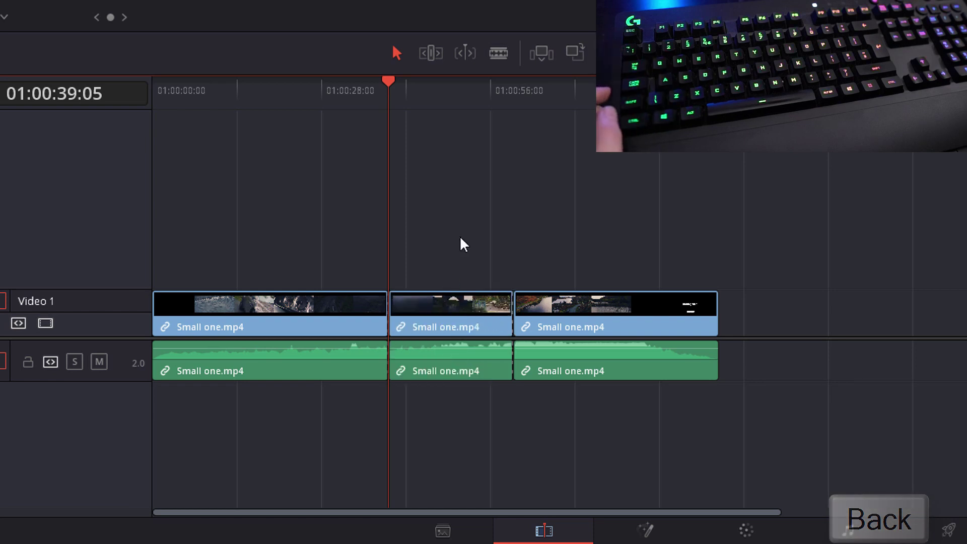
pyautogui.click(481, 323)
pyautogui.press('Delete')
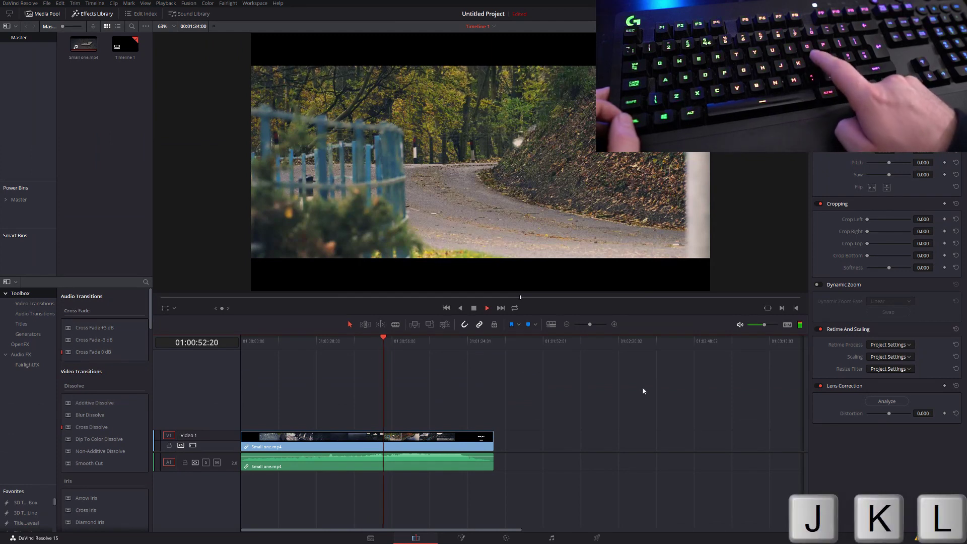
pyautogui.press('l')
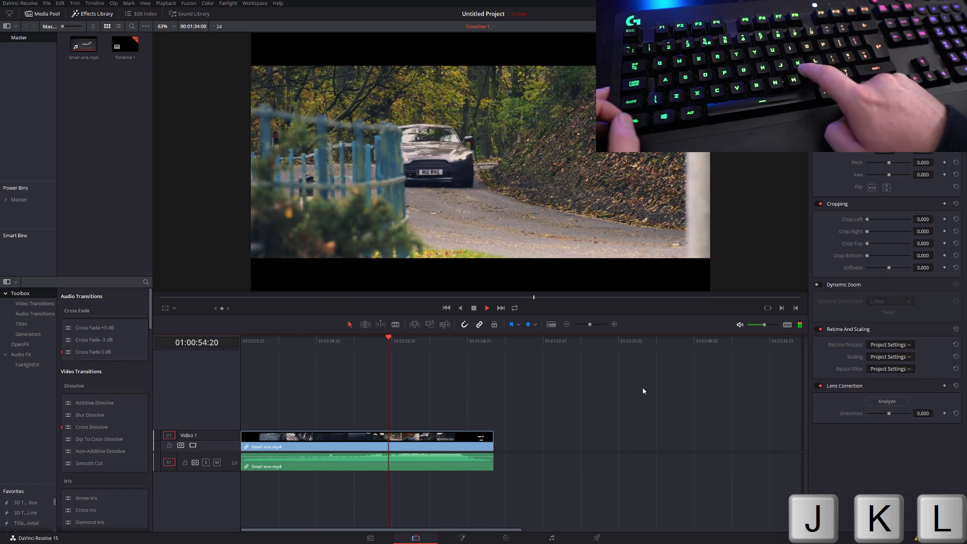
pyautogui.press('k')
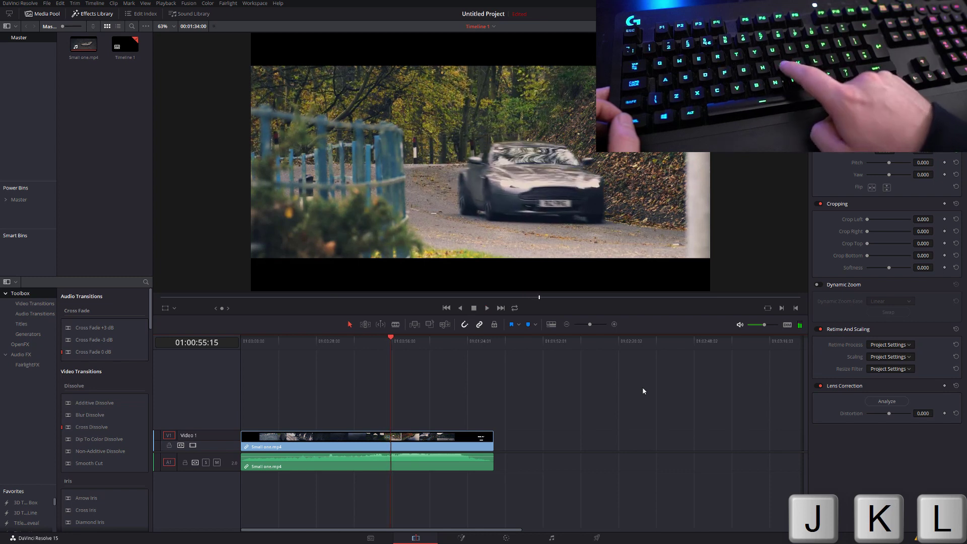
pyautogui.press('j')
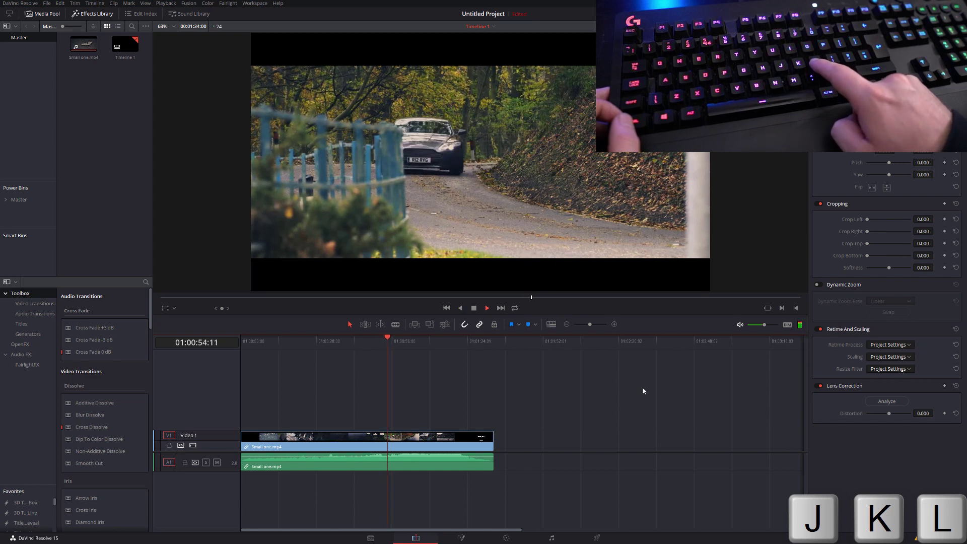
pyautogui.press('l')
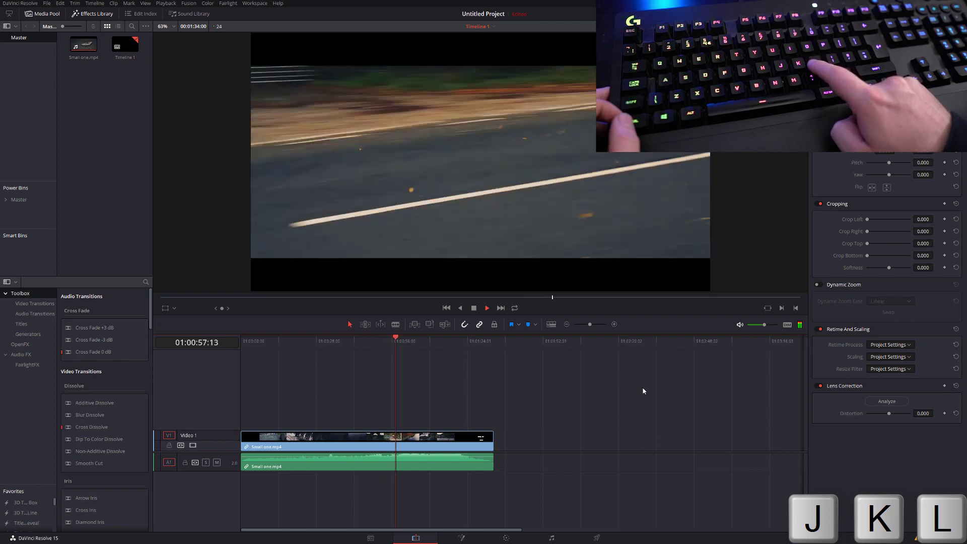
pyautogui.press('l')
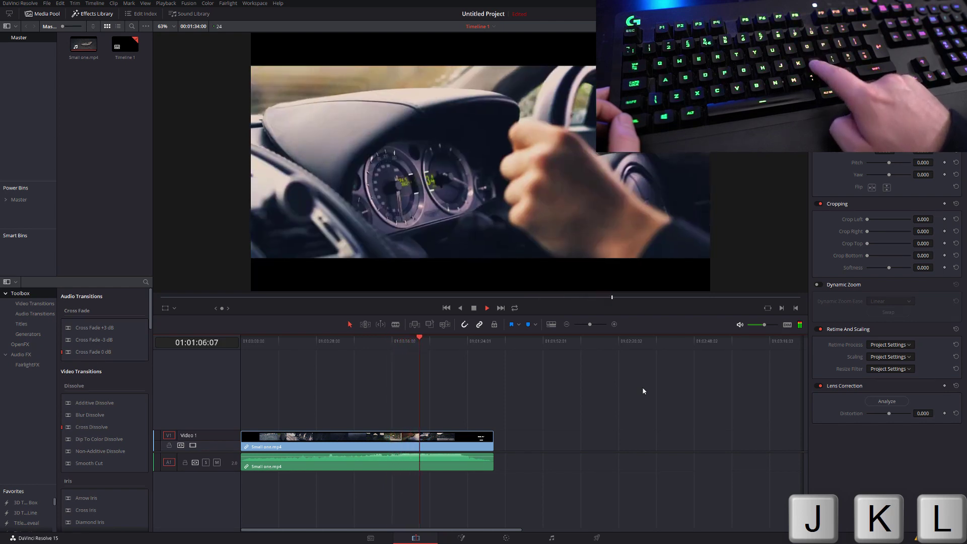
pyautogui.press('l')
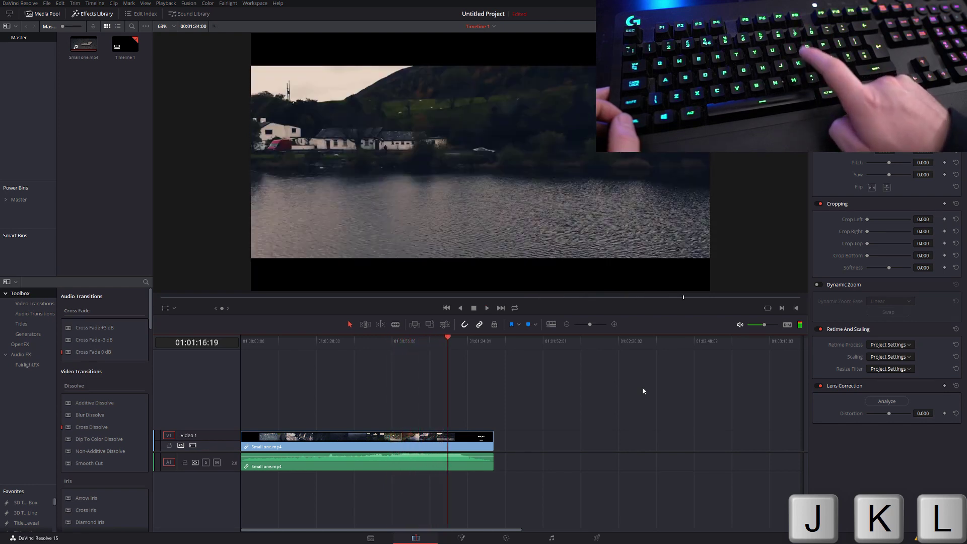
pyautogui.press('j')
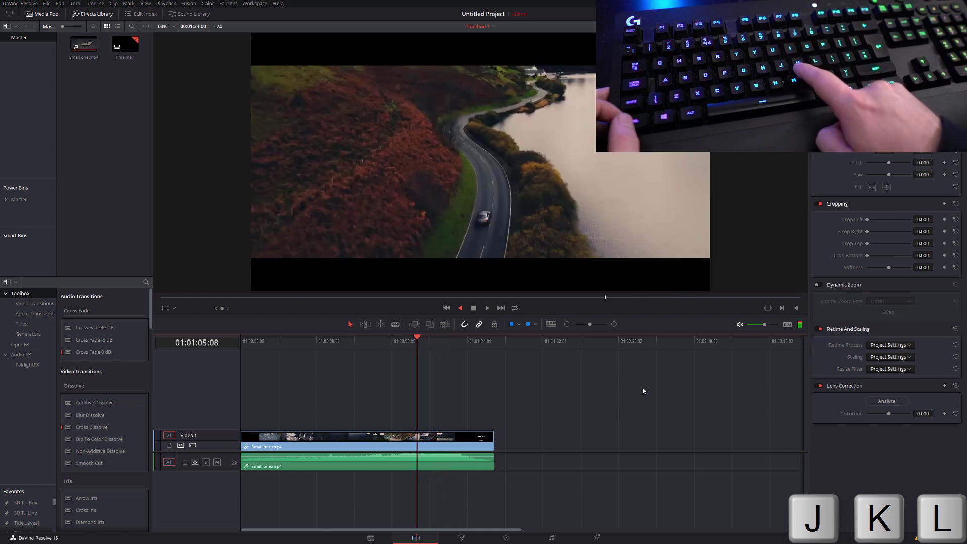
pyautogui.press('k')
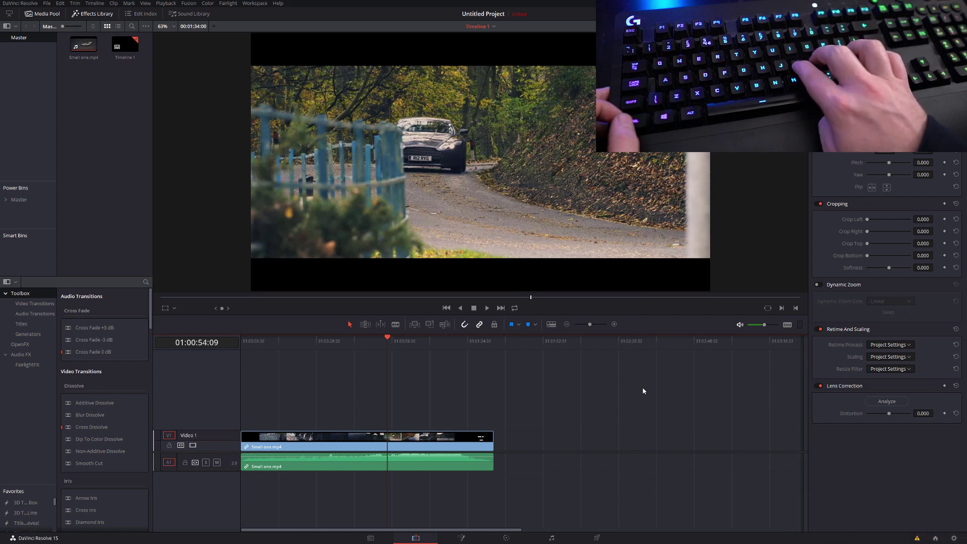
pyautogui.hotkey('k', 'l')
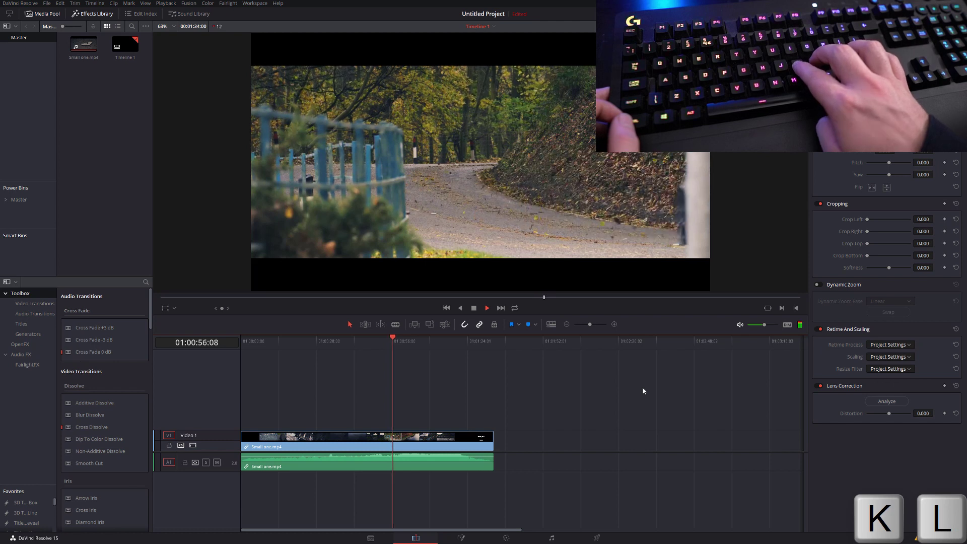
pyautogui.press('k')
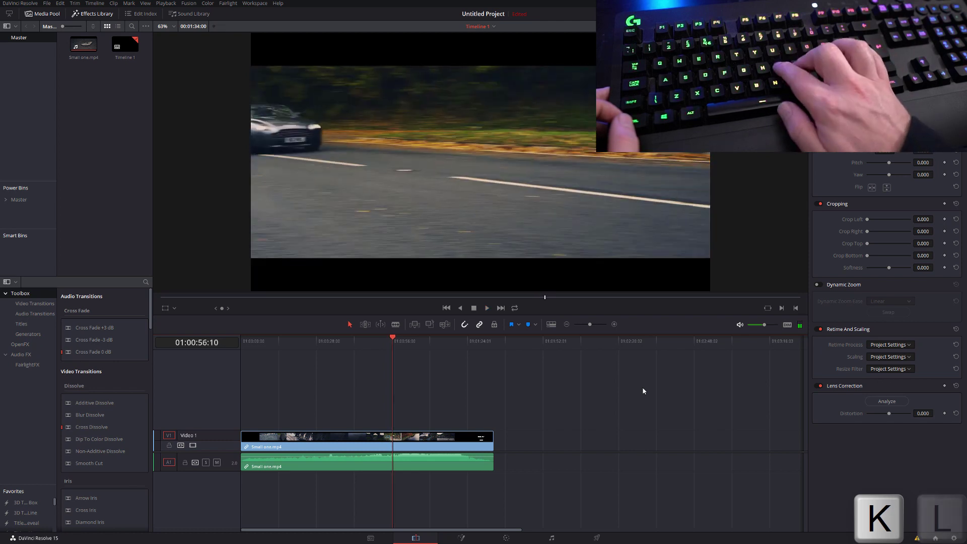
pyautogui.hotkey('k', 'j')
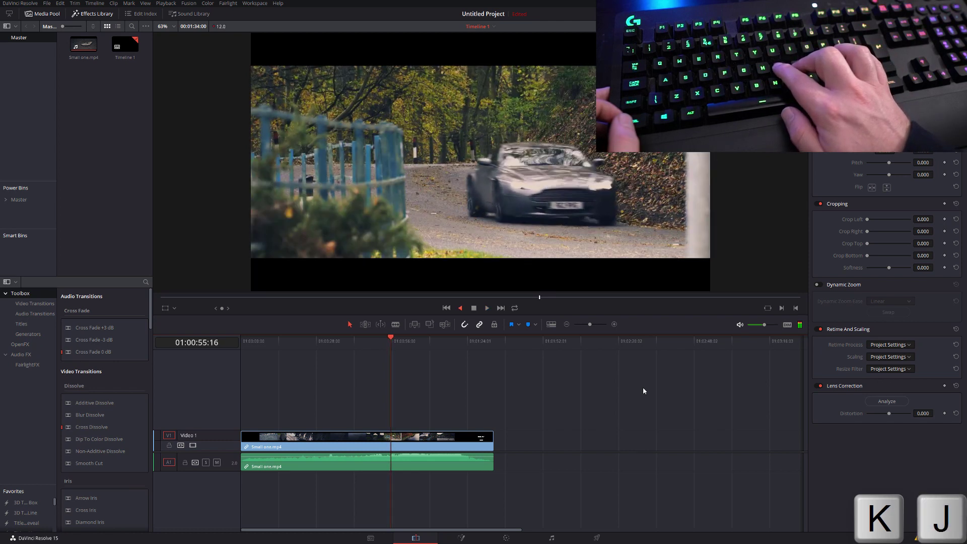
pyautogui.press('k')
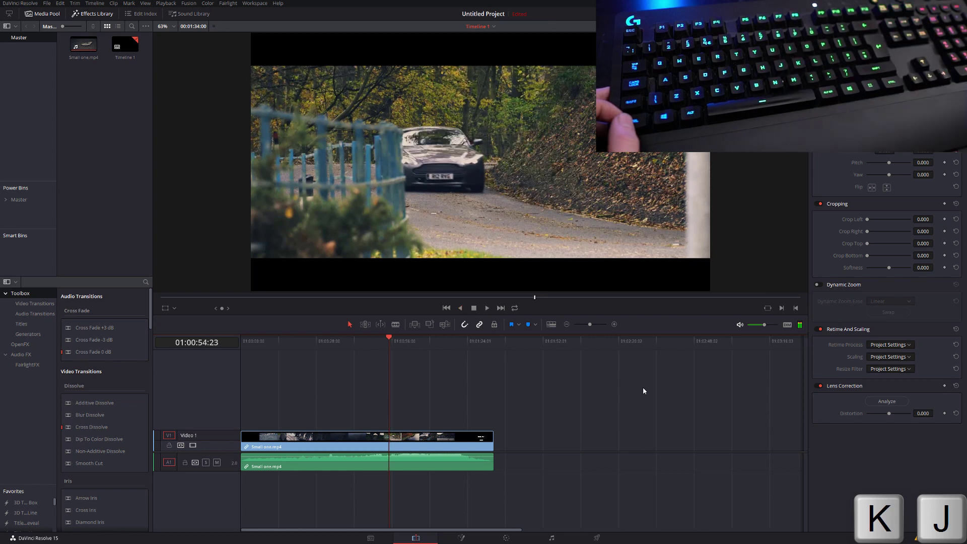
pyautogui.click(387, 344)
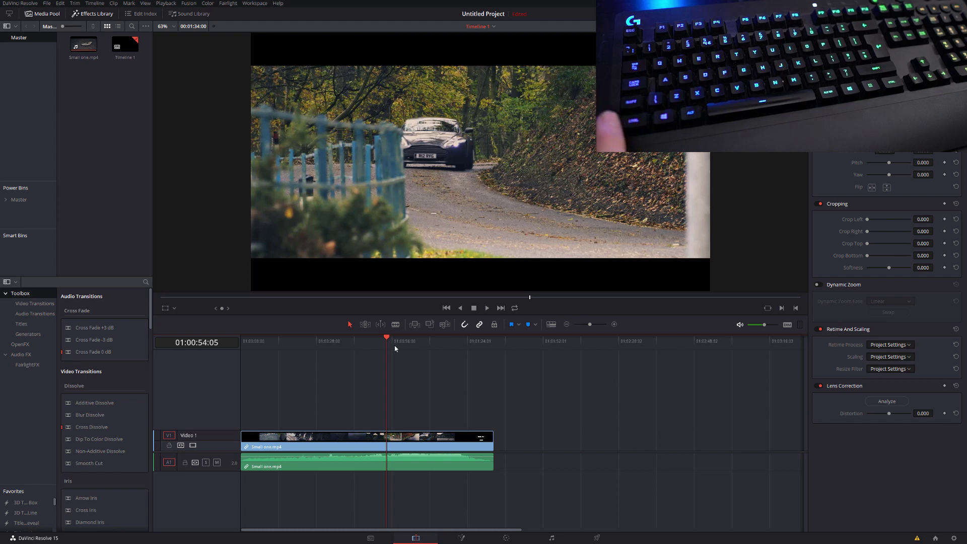
pyautogui.hotkey('ctrl', 'shift', 'l')
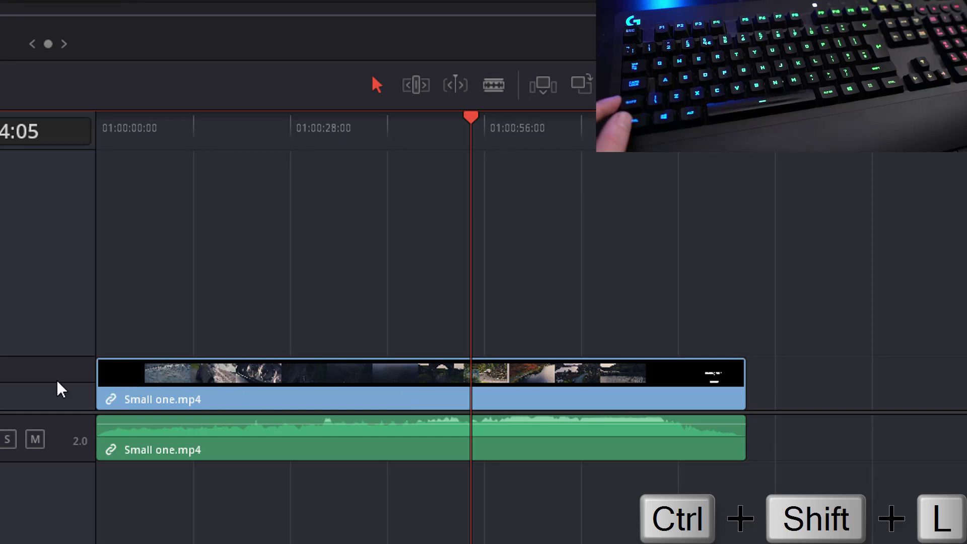
pyautogui.click(515, 391)
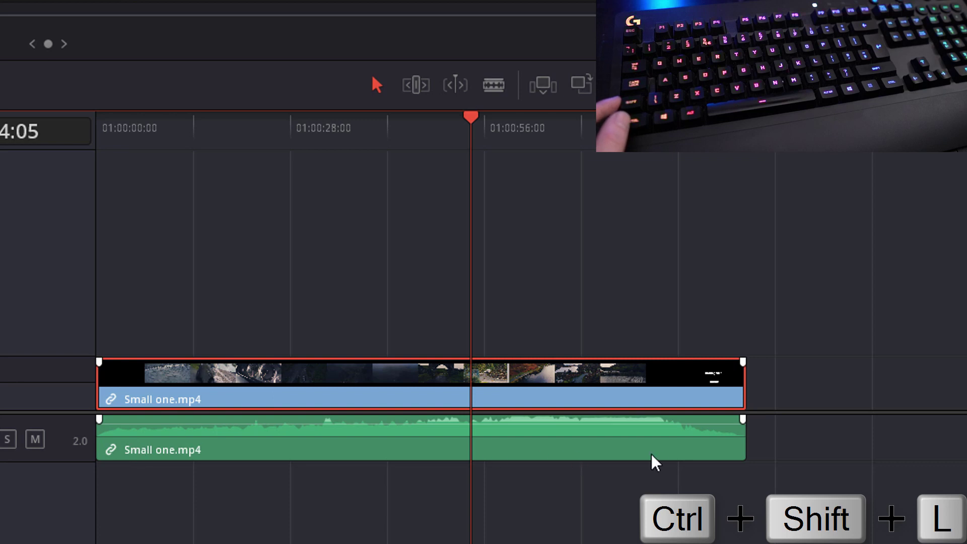
pyautogui.hotkey('ctrl', 'shift', 'l')
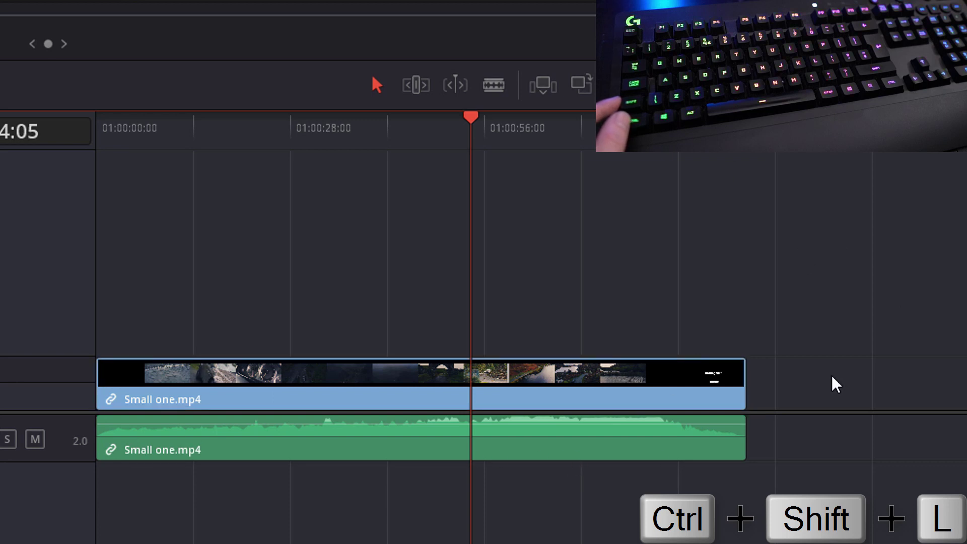
pyautogui.click(558, 401)
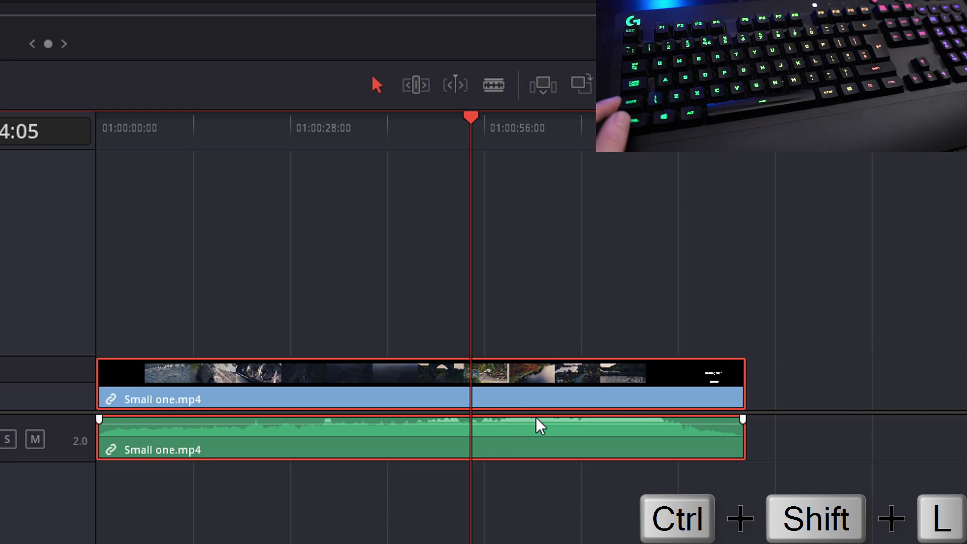
pyautogui.click(912, 272)
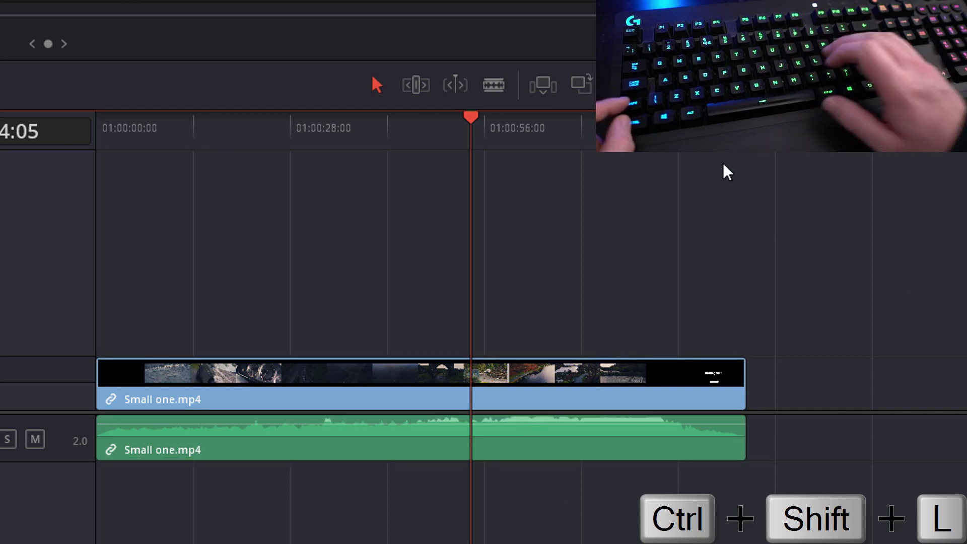
pyautogui.click(643, 384)
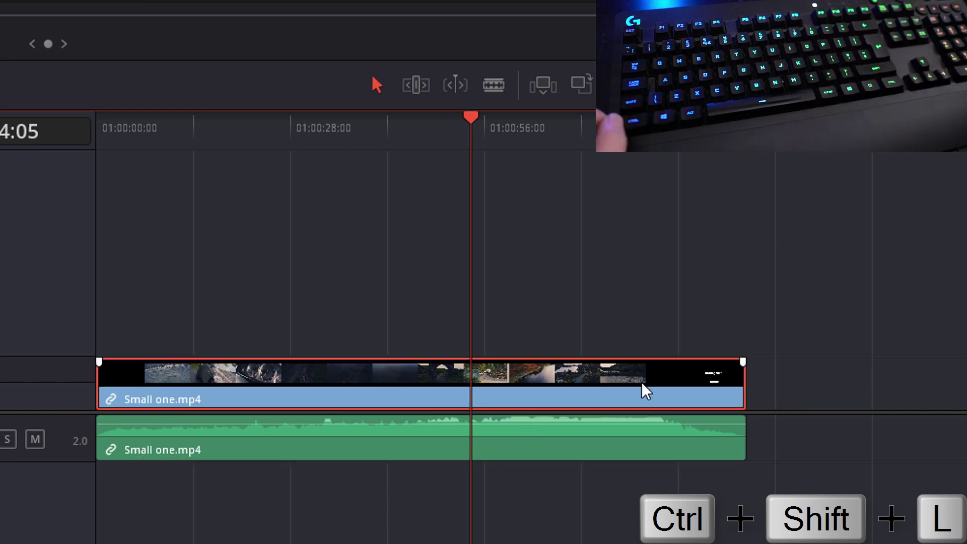
pyautogui.hotkey('ctrl', 'shift', 'l')
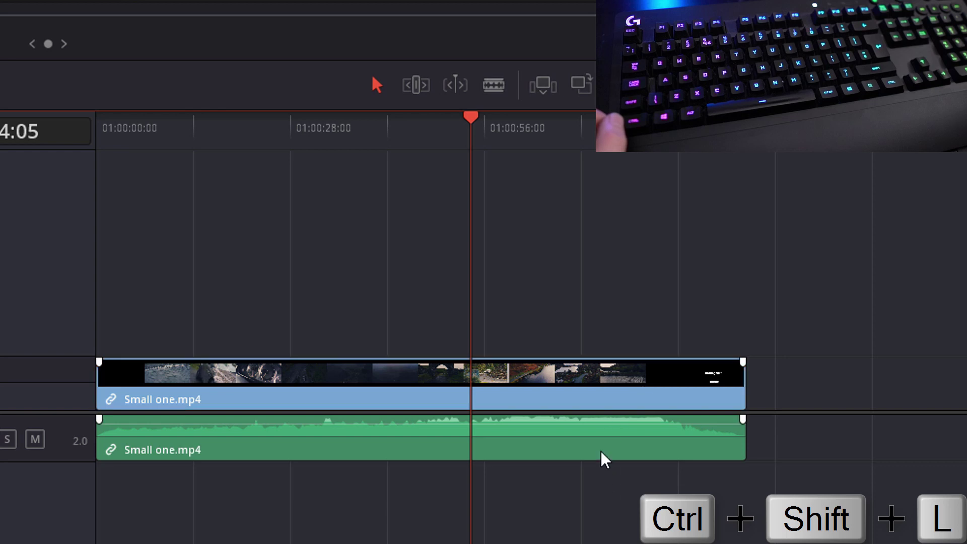
pyautogui.click(627, 431)
pyautogui.press('Delete')
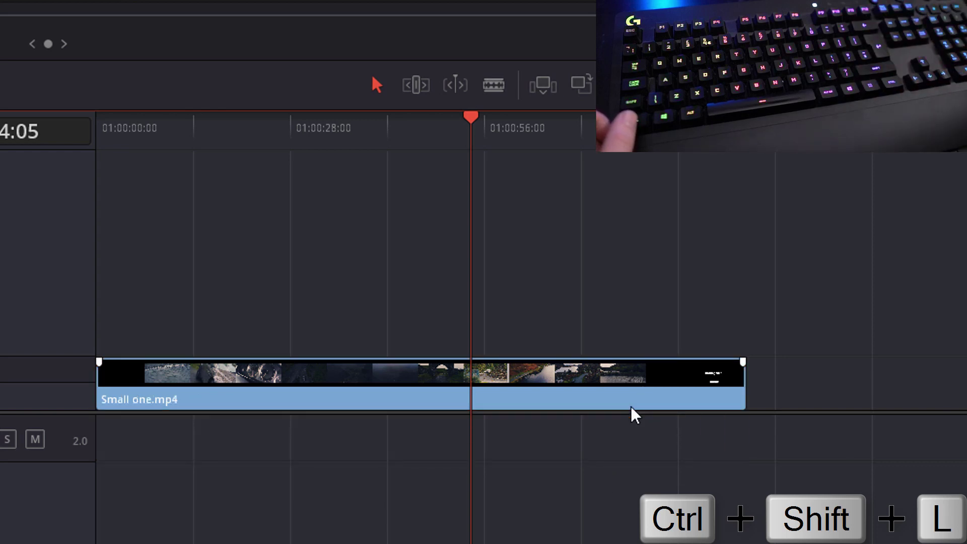
pyautogui.hotkey('ctrl', 'z')
pyautogui.hotkey('ctrl', 'z')
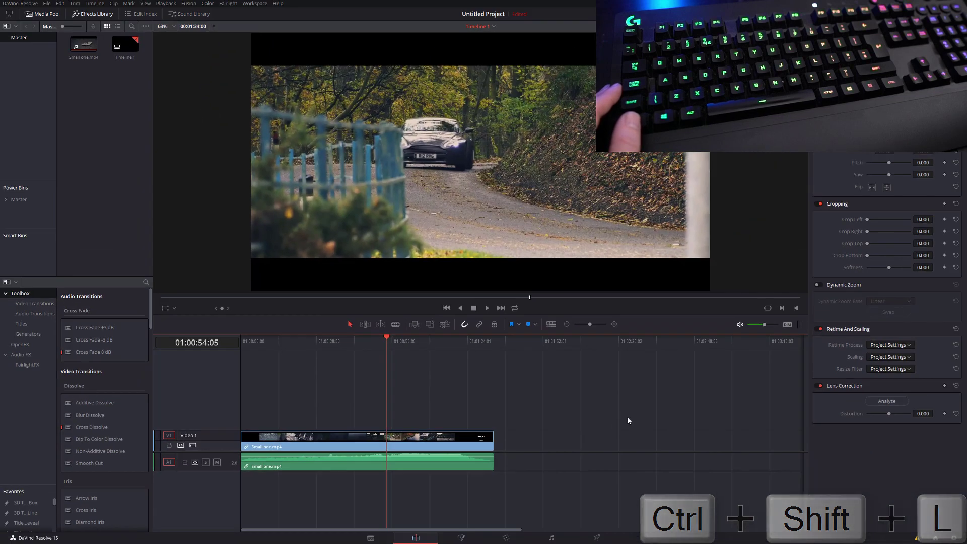
pyautogui.click(427, 342)
pyautogui.press('n')
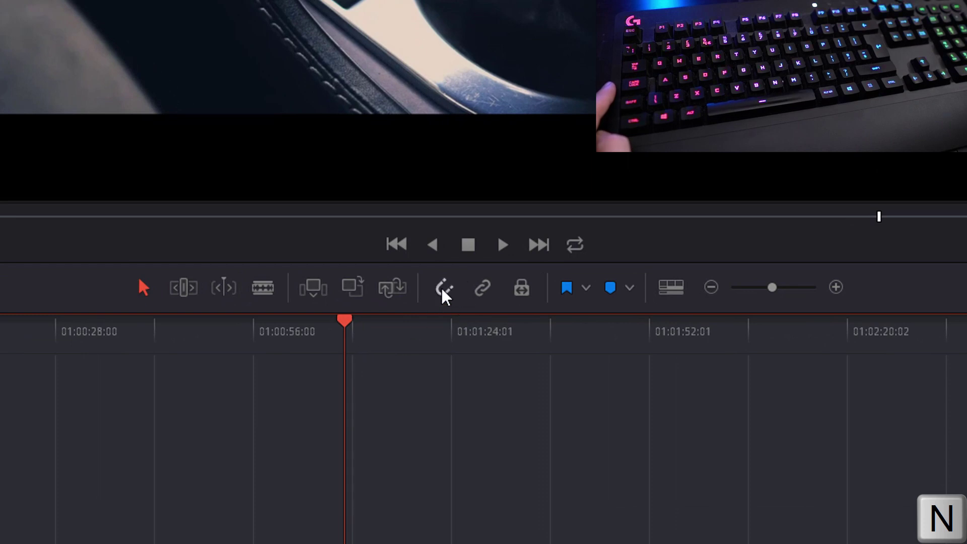
# - Toggle snapping with N and cut Small one.mp4 at 01:00:56:00
pyautogui.press('n')
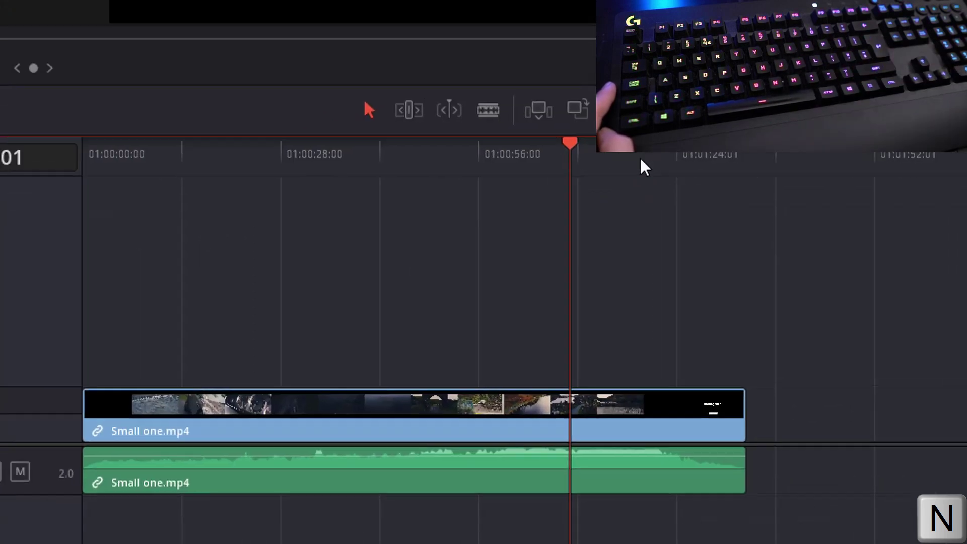
pyautogui.click(254, 343)
pyautogui.hotkey('ctrl', 'b')
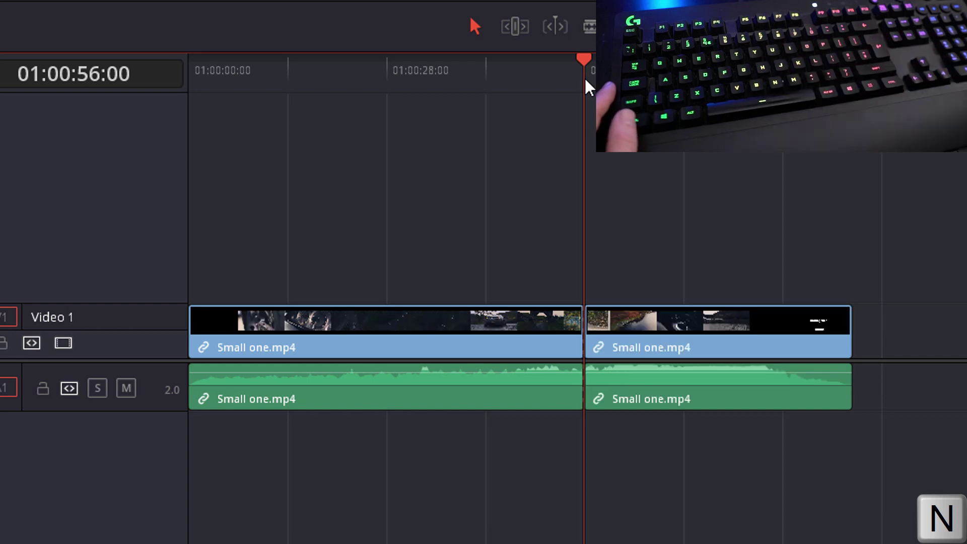
# - Drag the second clip part slightly right, leaving a small gap after the first
pyautogui.moveTo(725, 338)
pyautogui.mouseDown()
pyautogui.moveTo(964, 342)
pyautogui.moveTo(812, 359)
pyautogui.moveTo(731, 345)
pyautogui.mouseUp()
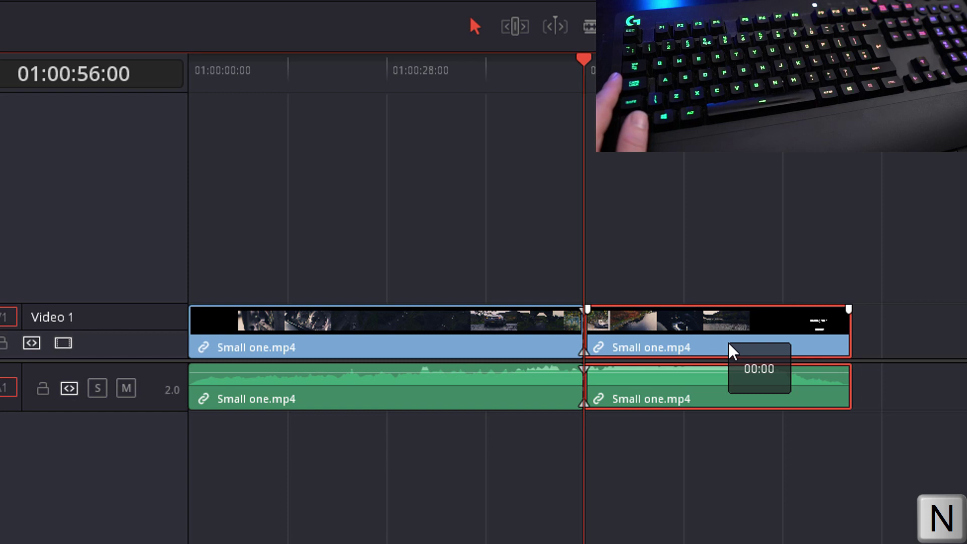
pyautogui.moveTo(730, 343); pyautogui.dragTo(730, 344)
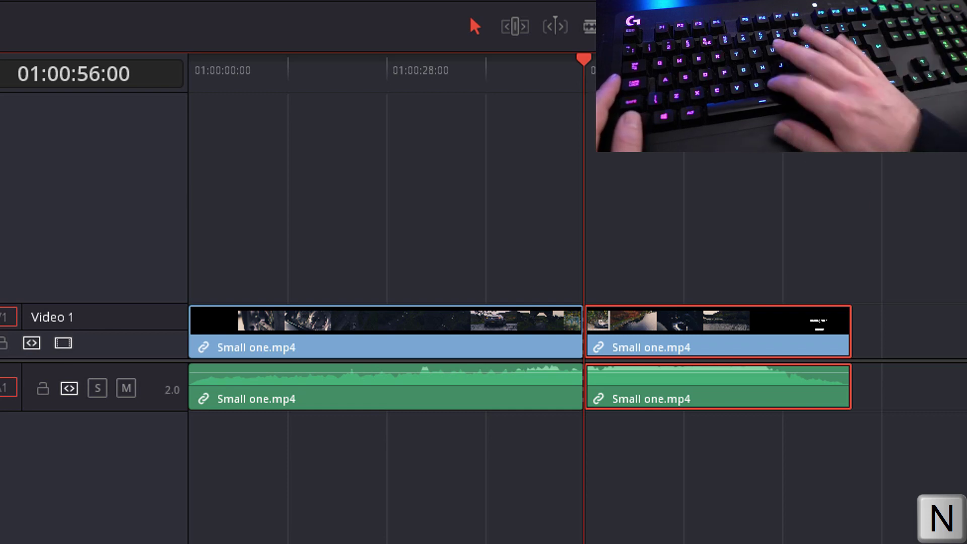
pyautogui.moveTo(721, 341); pyautogui.dragTo(696, 312)
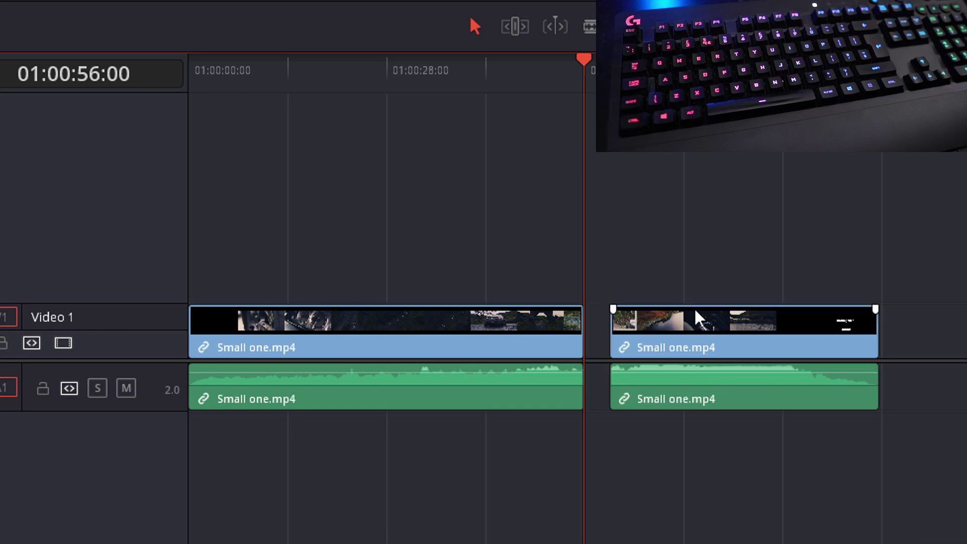
pyautogui.press(',')
pyautogui.press('.')
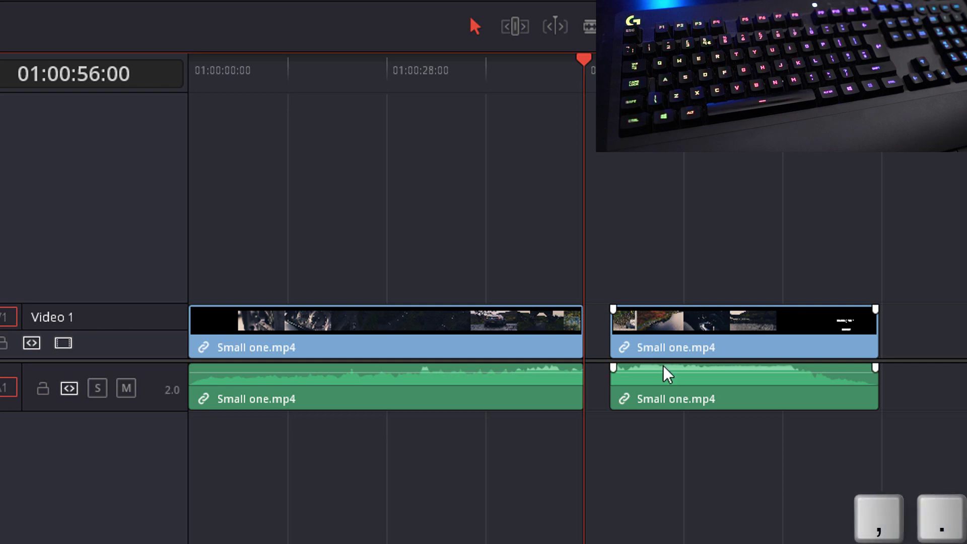
# - Select the second clip and nudge it left frame by frame with the comma key
pyautogui.click(695, 339)
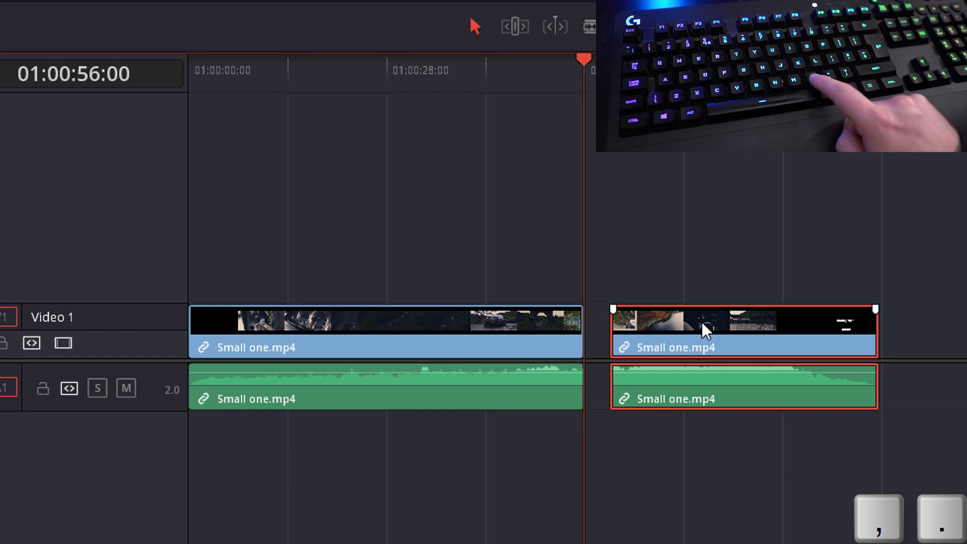
pyautogui.press(',')
pyautogui.press(',')
pyautogui.press(',')
pyautogui.press(',')
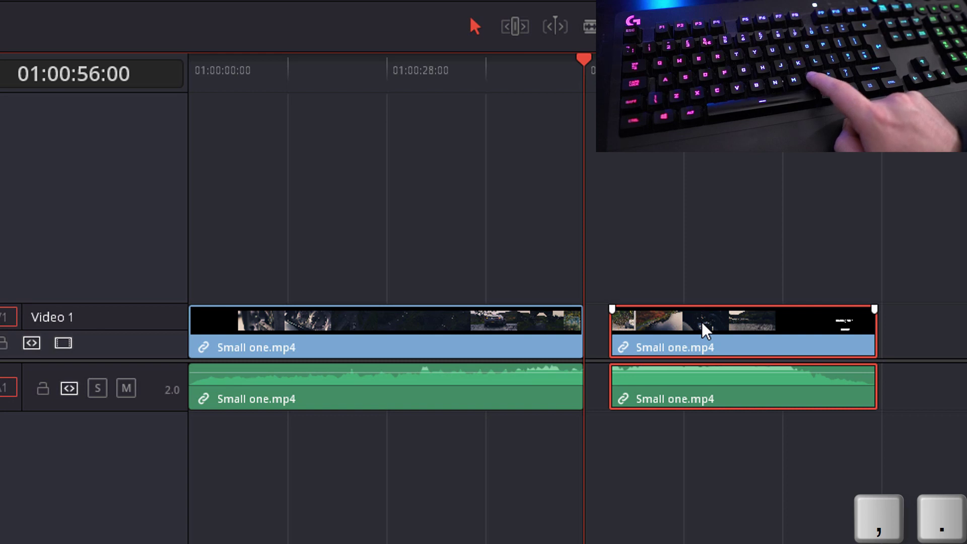
pyautogui.press(',')
pyautogui.press(',')
pyautogui.press(',')
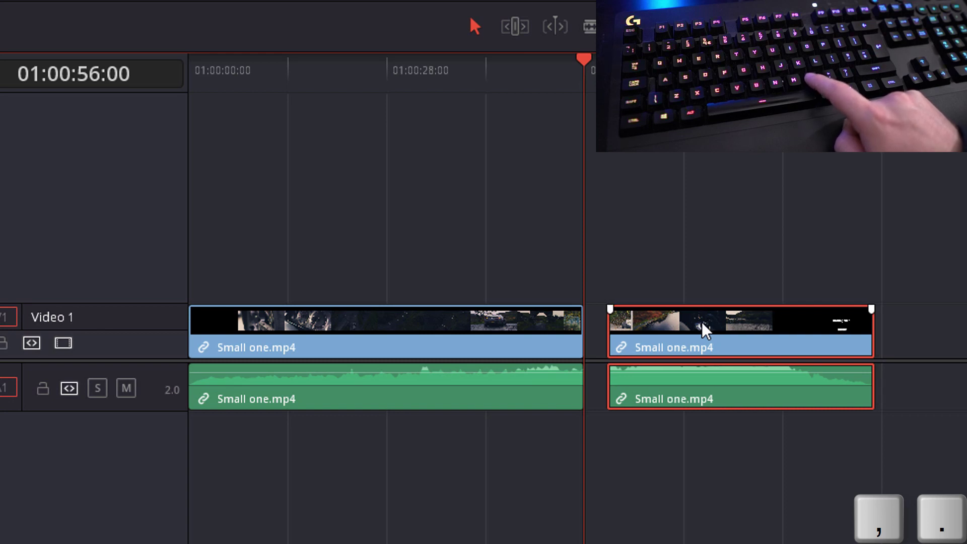
pyautogui.press(',')
pyautogui.press(',')
pyautogui.press(',')
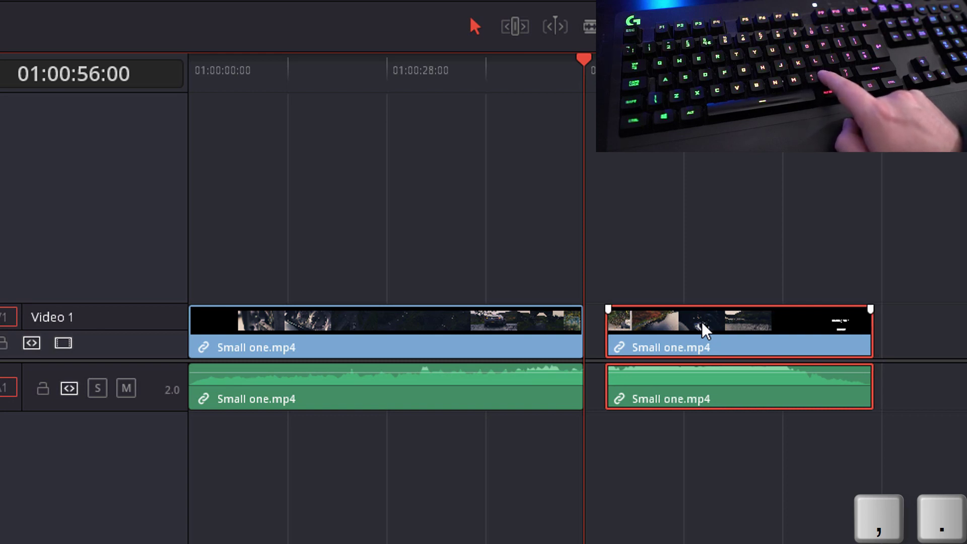
pyautogui.press(',')
pyautogui.press(',')
pyautogui.press(',')
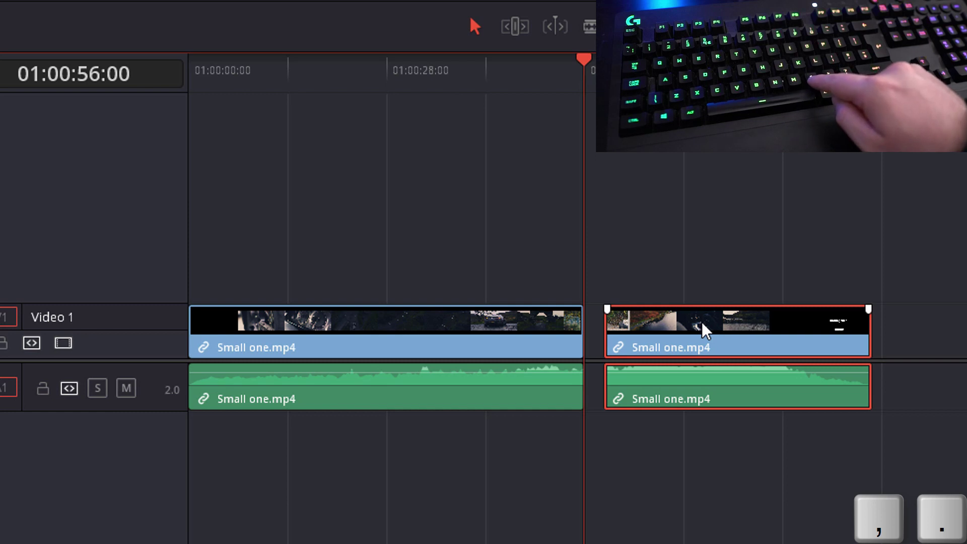
pyautogui.press(',')
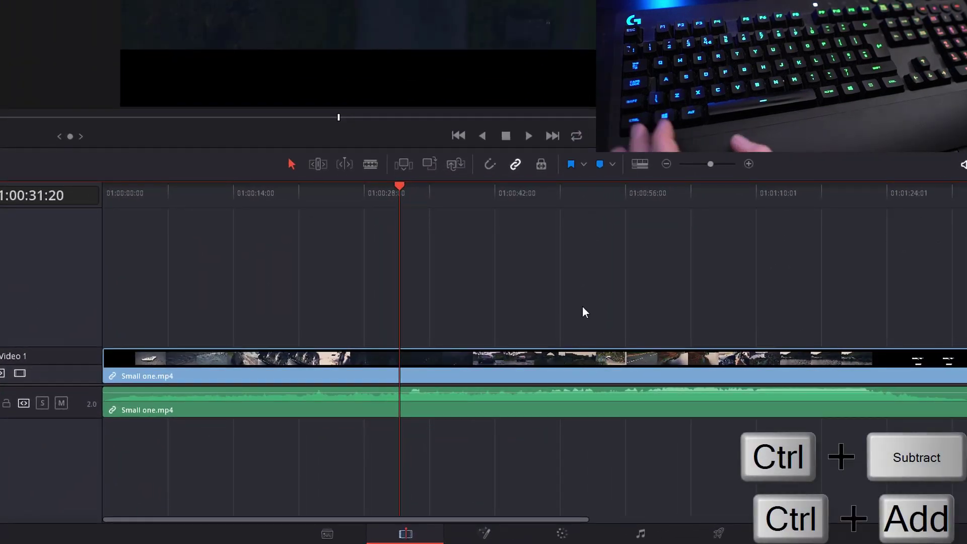
# - Zoom the timeline in and out with Ctrl+Plus/Minus, then zoom to fit with Shift+Z
pyautogui.press('ctrl+KP_Add')
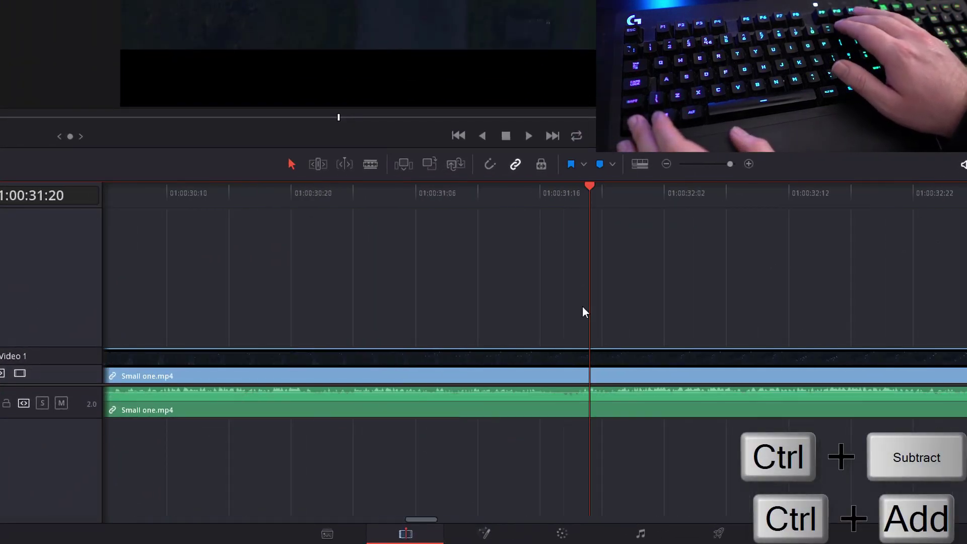
pyautogui.press('ctrl+KP_Subtract')
pyautogui.press('ctrl+KP_Subtract')
pyautogui.press('ctrl+KP_Subtract')
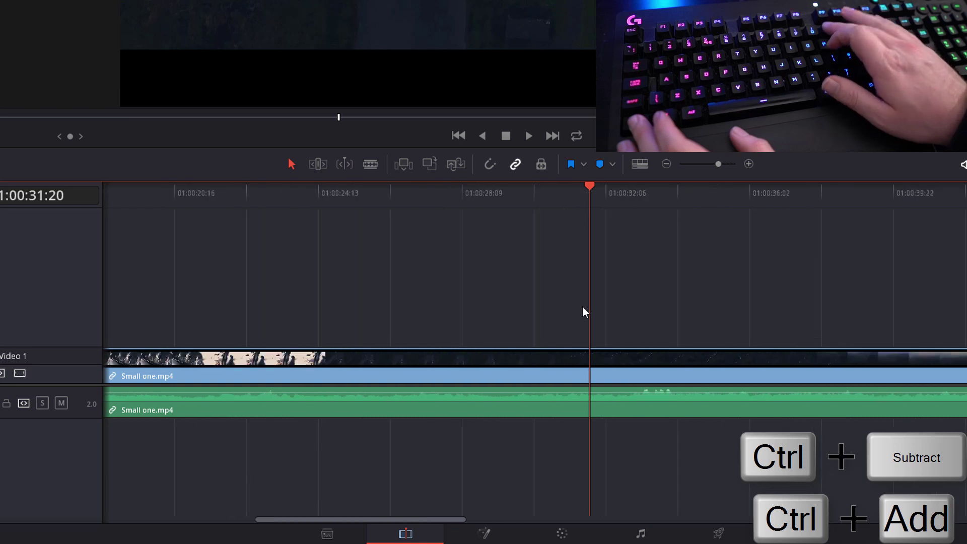
pyautogui.press('ctrl+KP_Add')
pyautogui.press('ctrl+KP_Add')
pyautogui.press('ctrl+KP_Add')
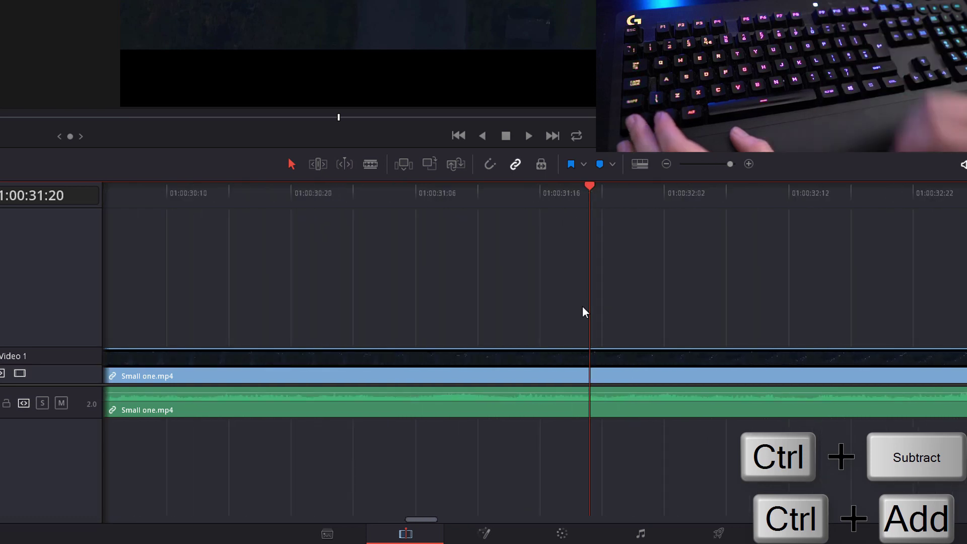
pyautogui.hotkey('shift', 'z')
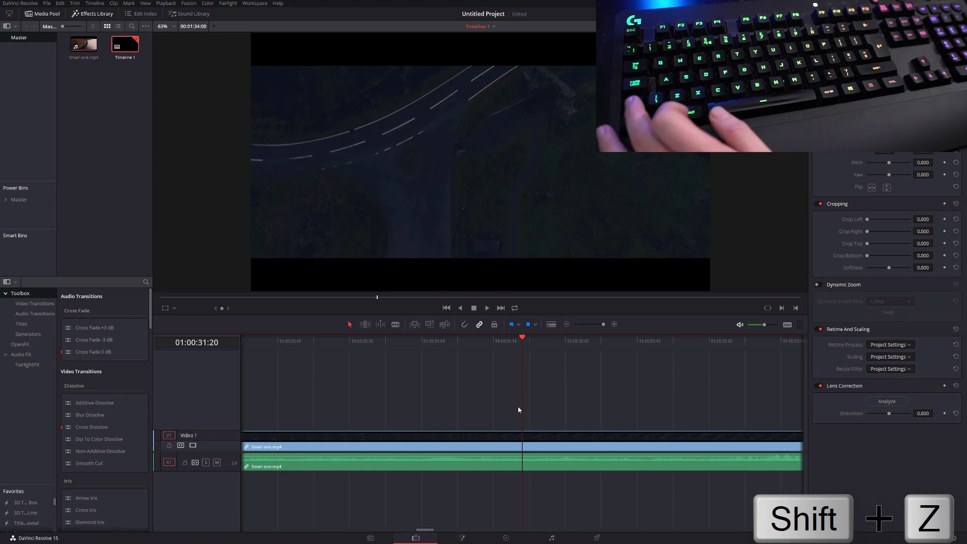
pyautogui.hotkey('shift', 'z')
pyautogui.click(515, 342)
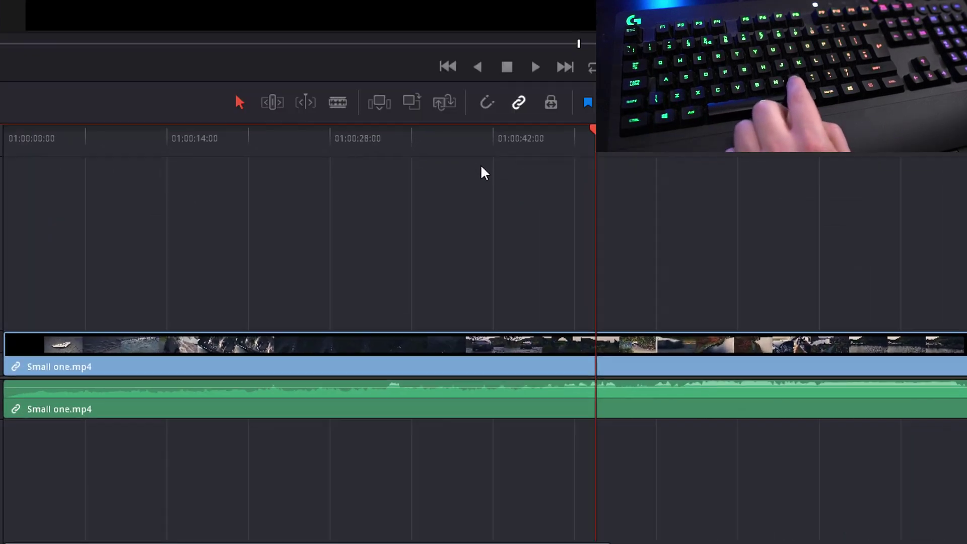
# - Add timeline markers with M near 01:00:29 and 01:00:50
pyautogui.press('m')
pyautogui.moveTo(426, 297); pyautogui.dragTo(384, 295)
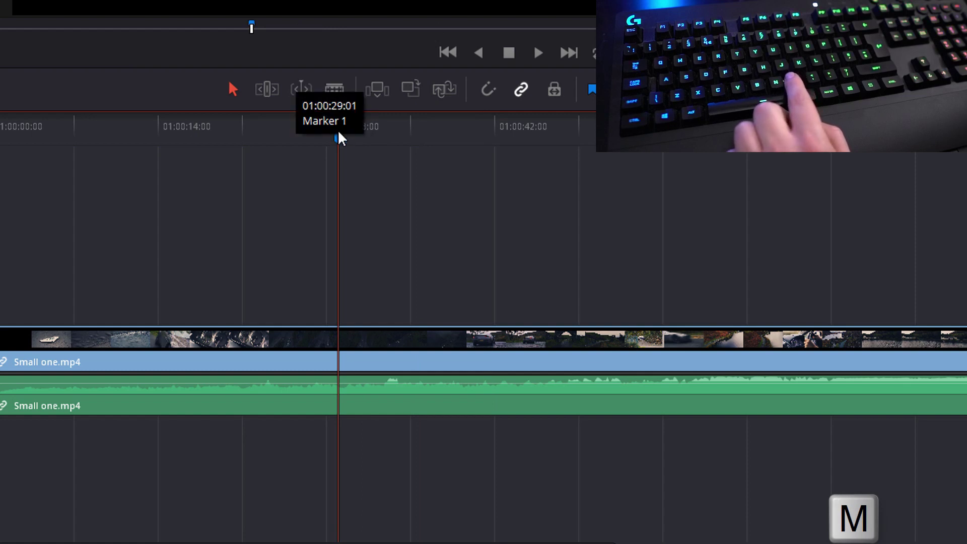
pyautogui.moveTo(337, 123)
pyautogui.mouseDown()
pyautogui.moveTo(508, 134)
pyautogui.moveTo(590, 126)
pyautogui.mouseUp()
pyautogui.press('m')
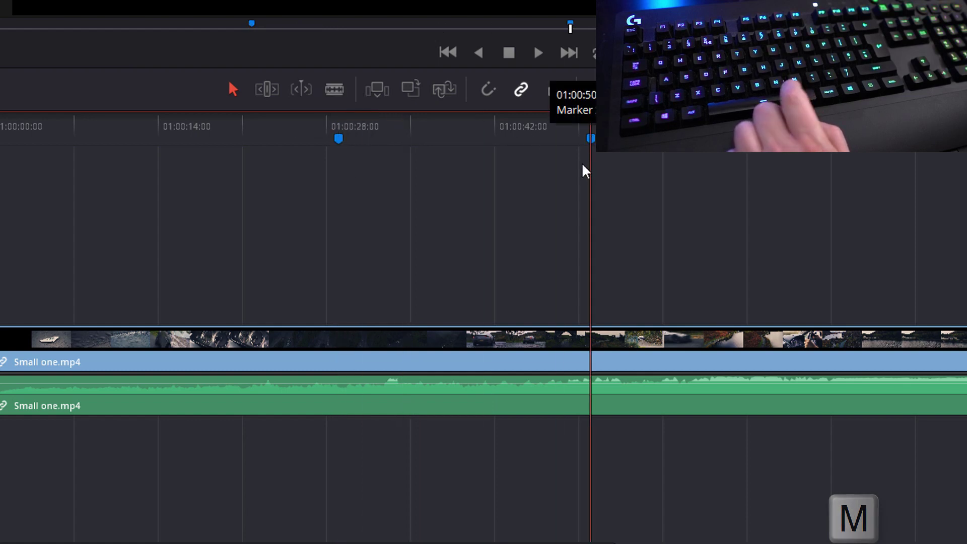
# - Add a clip marker on the selected Small one.mp4 clip at about 01:00:38
pyautogui.click(344, 348)
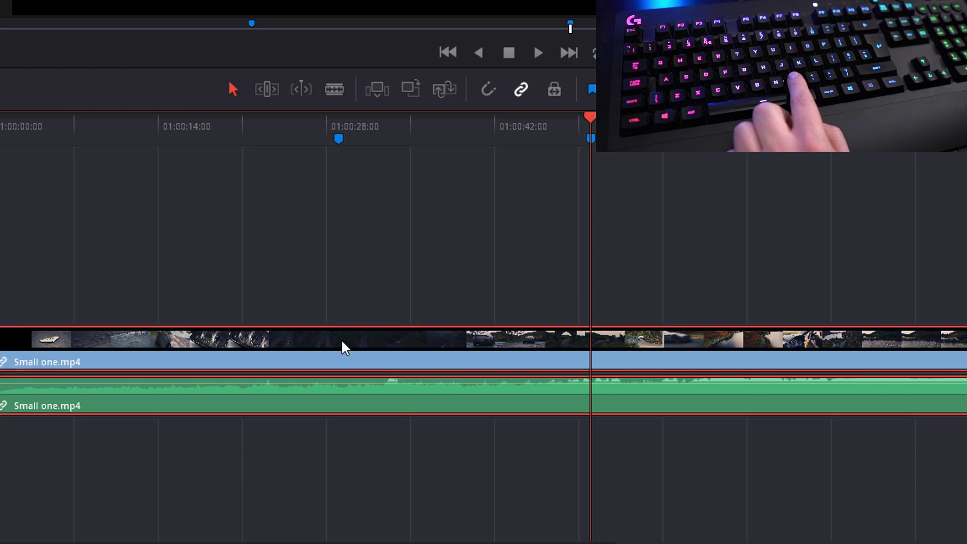
pyautogui.click(480, 134)
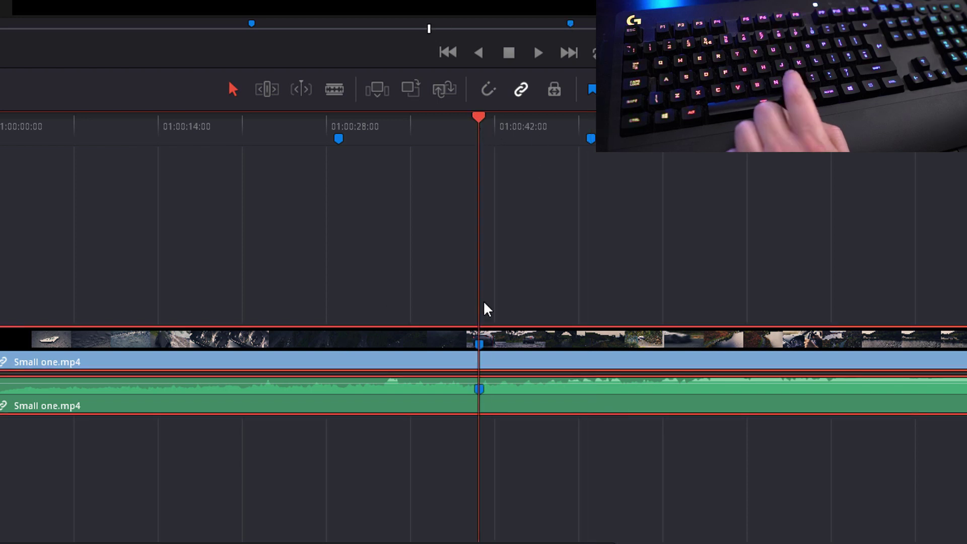
pyautogui.press('m')
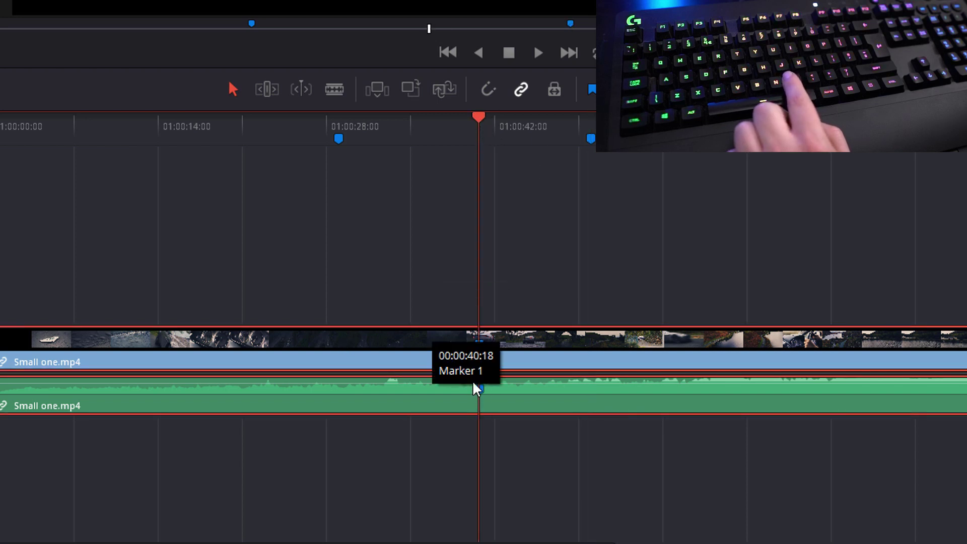
# - Jump between markers with Shift+Down and Shift+Up, ending at 01:00:38:16
pyautogui.click(173, 128)
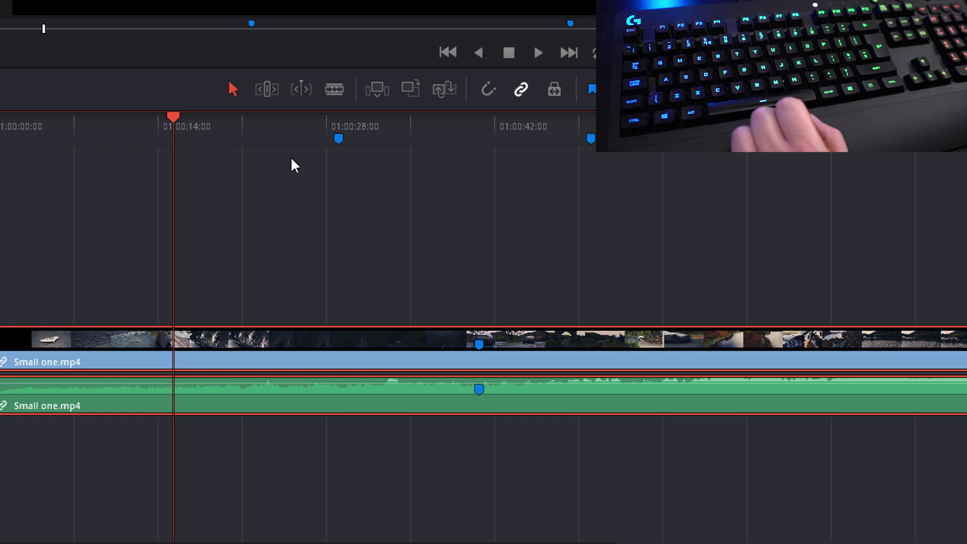
pyautogui.click(300, 199)
pyautogui.hotkey('shift', 'Down')
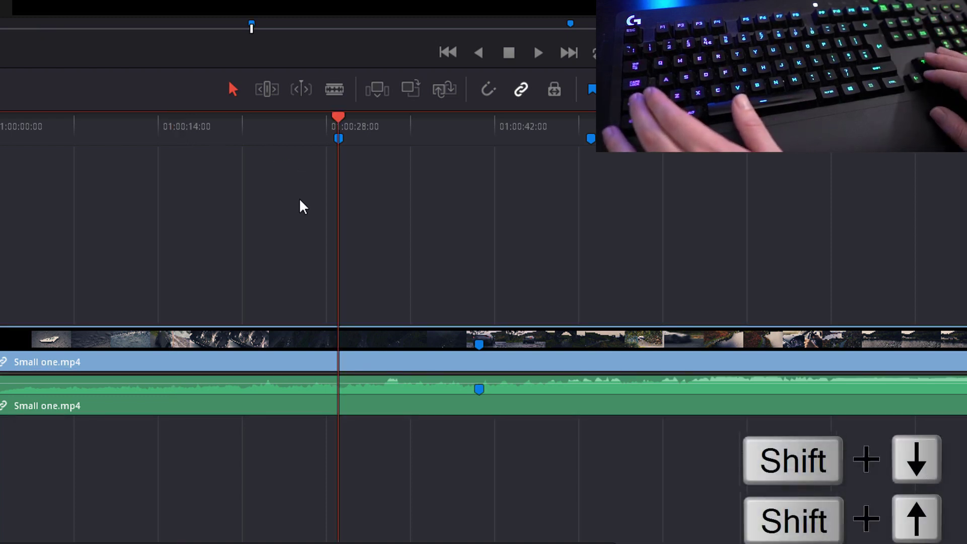
pyautogui.hotkey('shift', 'Down')
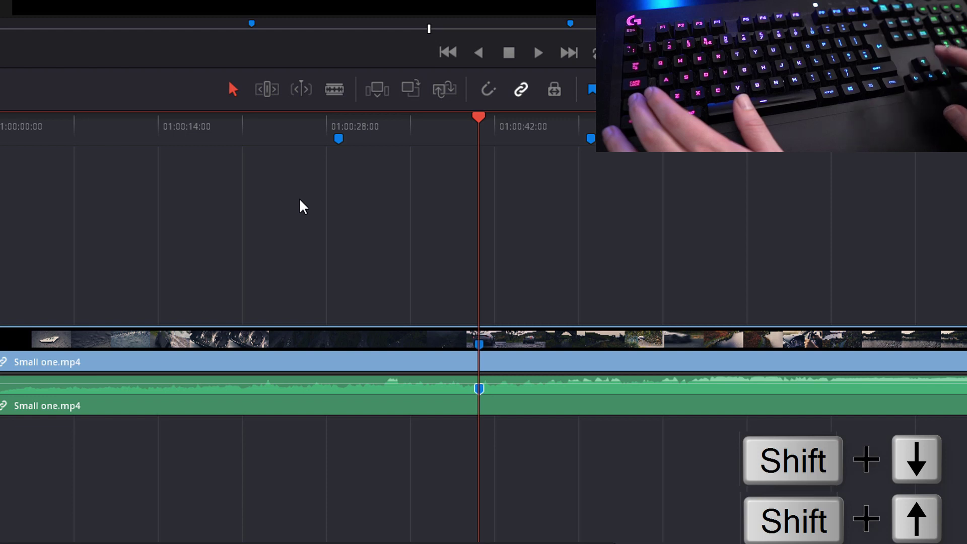
pyautogui.hotkey('shift', 'Up')
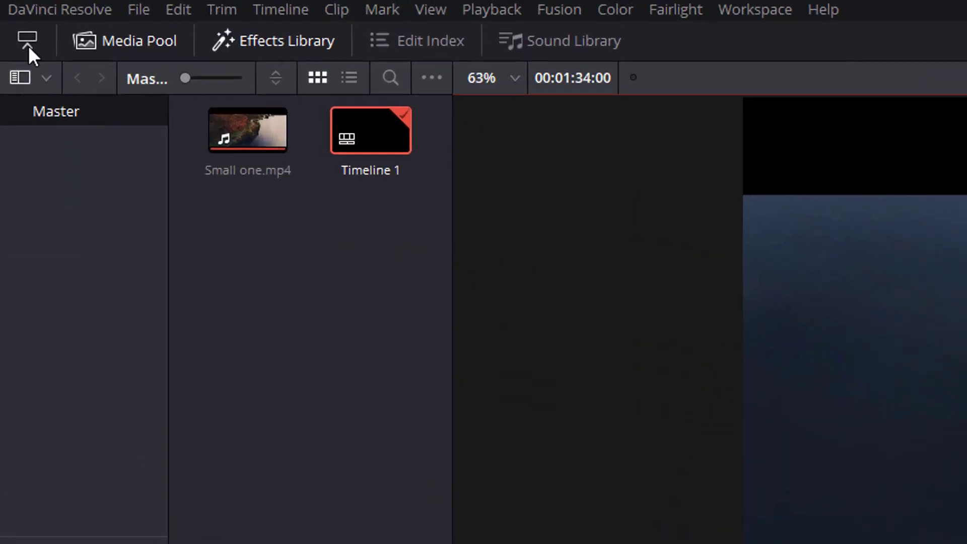
# - Open the DaVinci Resolve application menu to reach Keyboard Customization
pyautogui.click(35, 5)
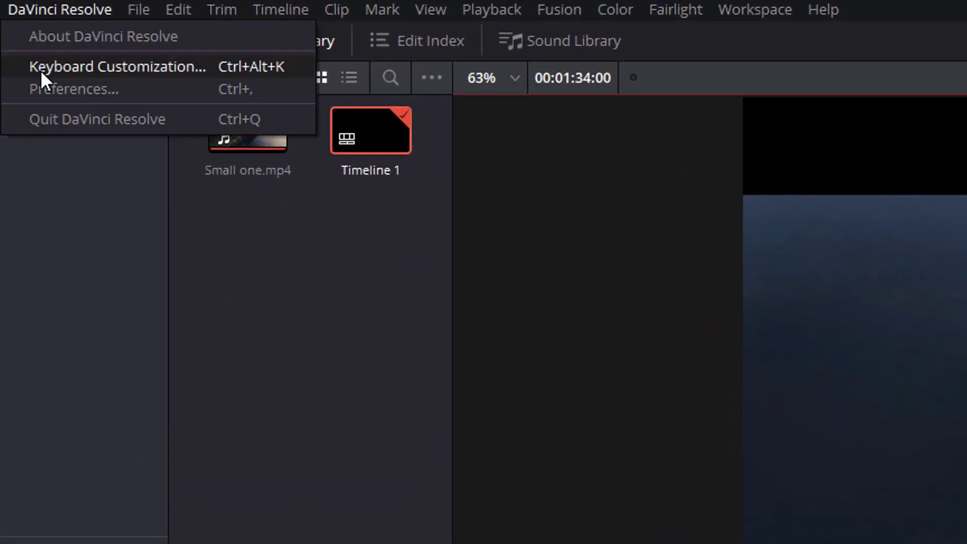